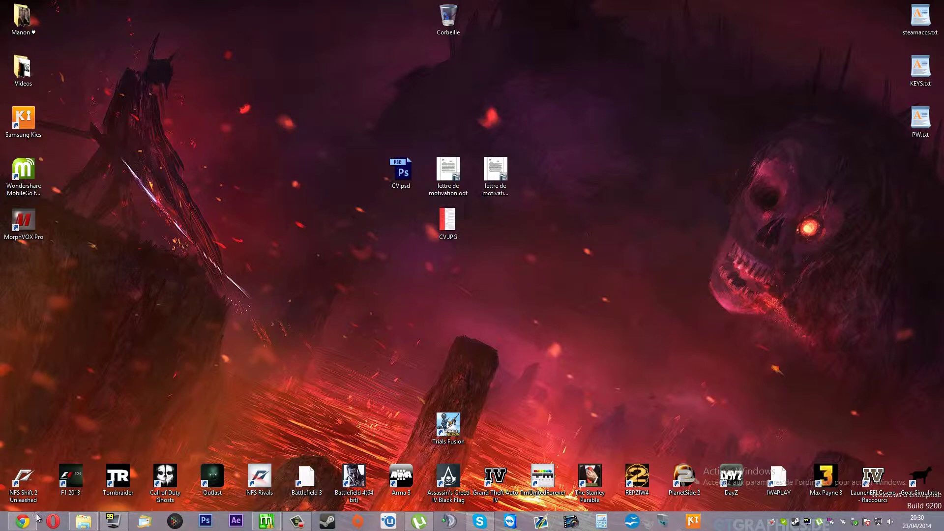
In Chrome, read the comments under the Vulvarace YouTube video and view the MeGUI download page on SourceForge
{"action": "left_click", "coordinate": [22, 521]}
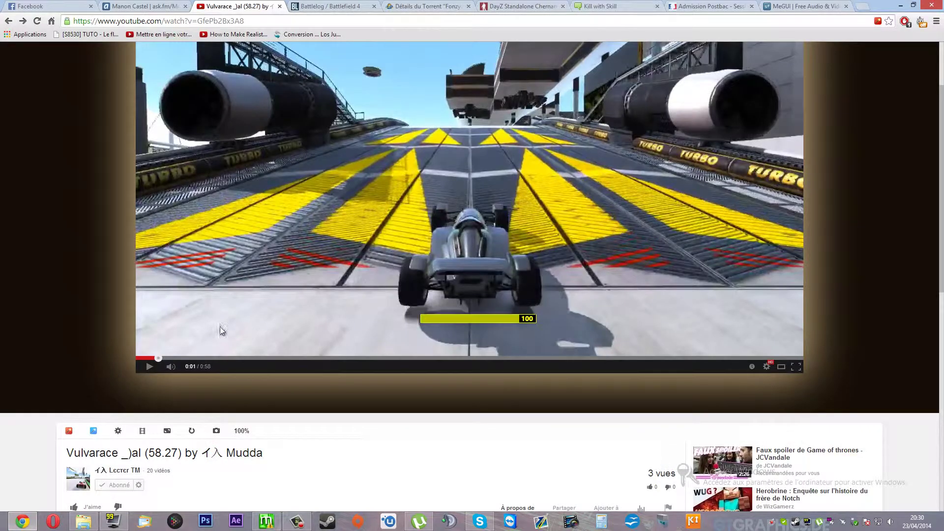
{"action": "scroll", "coordinate": [6, 302], "scroll_direction": "down", "scroll_amount": 3}
{"action": "scroll", "coordinate": [81, 369], "scroll_direction": "down", "scroll_amount": 3}
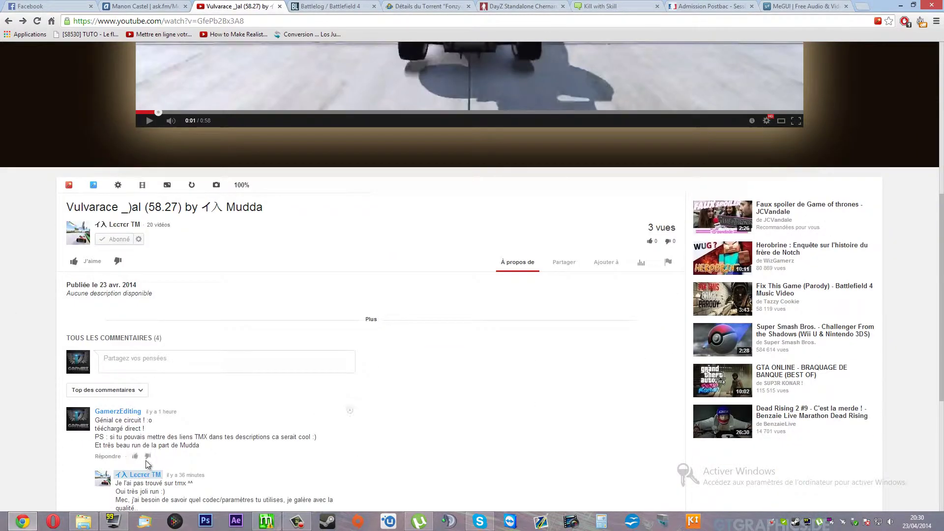
{"action": "left_click_drag", "start_coordinate": [134, 454], "coordinate": [267, 461]}
{"action": "left_click", "coordinate": [269, 451]}
{"action": "left_click", "coordinate": [250, 449]}
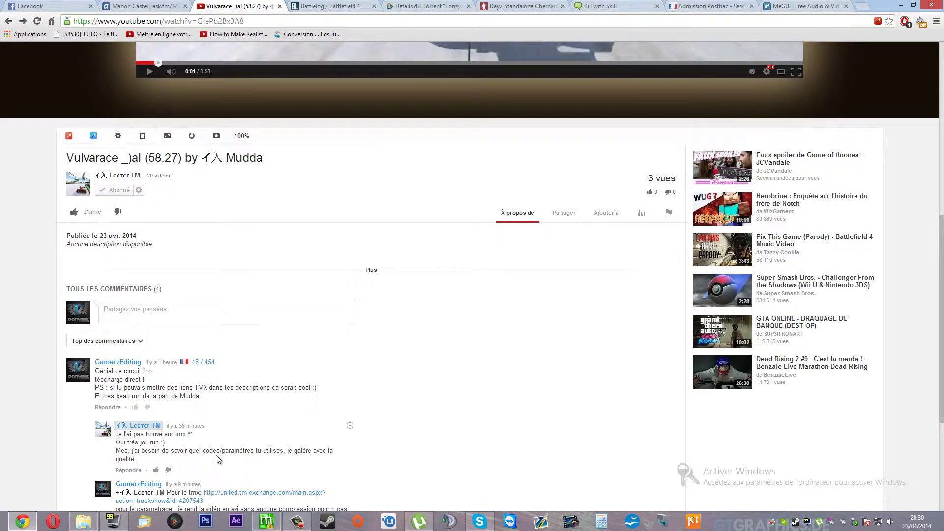
{"action": "scroll", "coordinate": [218, 459], "scroll_direction": "down", "scroll_amount": 3}
{"action": "scroll", "coordinate": [223, 428], "scroll_direction": "up", "scroll_amount": 10}
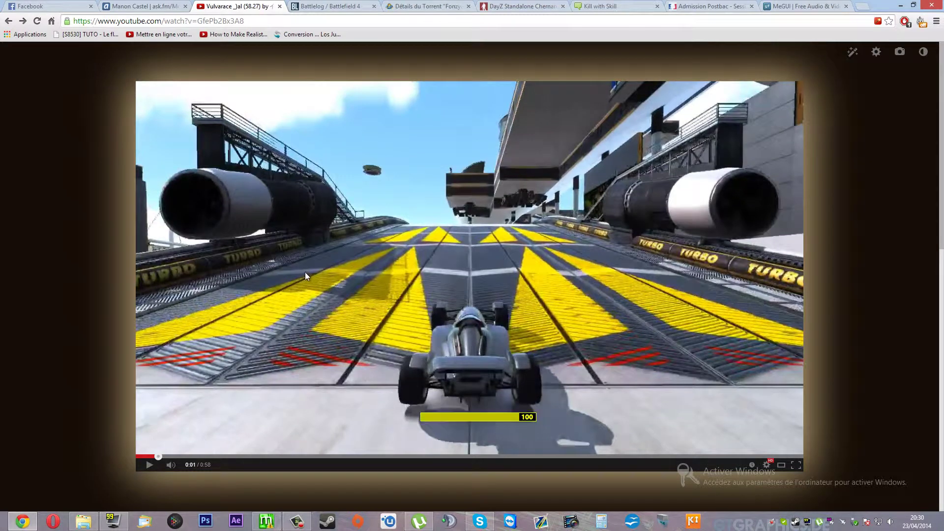
{"action": "left_click", "coordinate": [799, 6]}
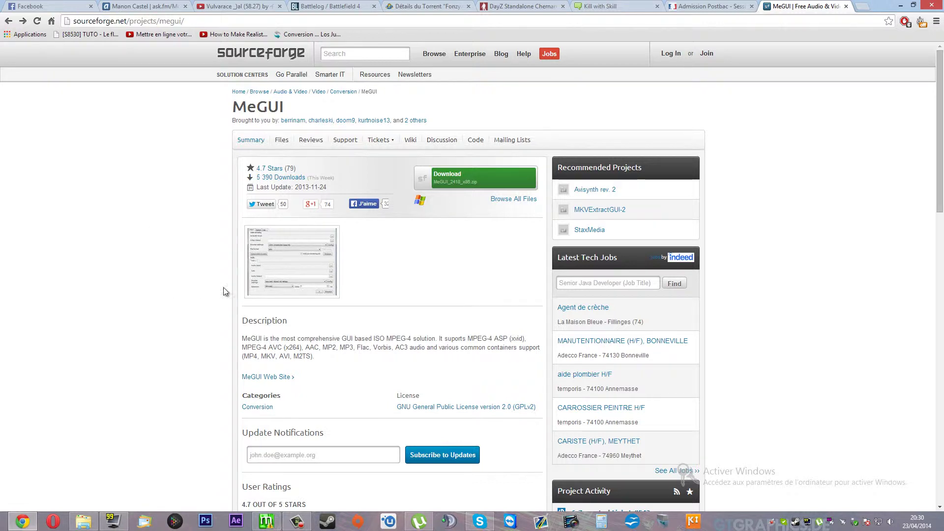
Open the MeGUI_2418_x86 folder in File Explorer and launch MeGUI.exe
{"action": "left_click", "coordinate": [81, 524]}
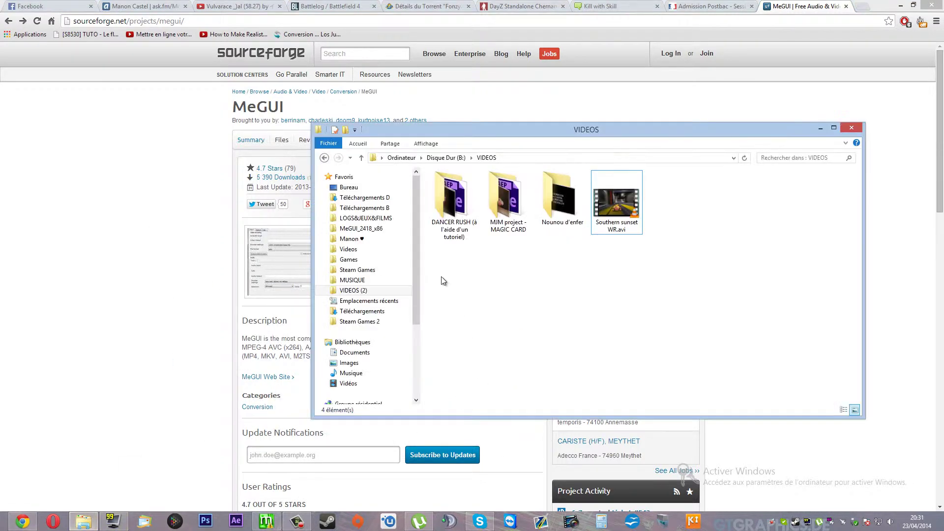
{"action": "left_click", "coordinate": [367, 218]}
{"action": "left_click", "coordinate": [372, 229]}
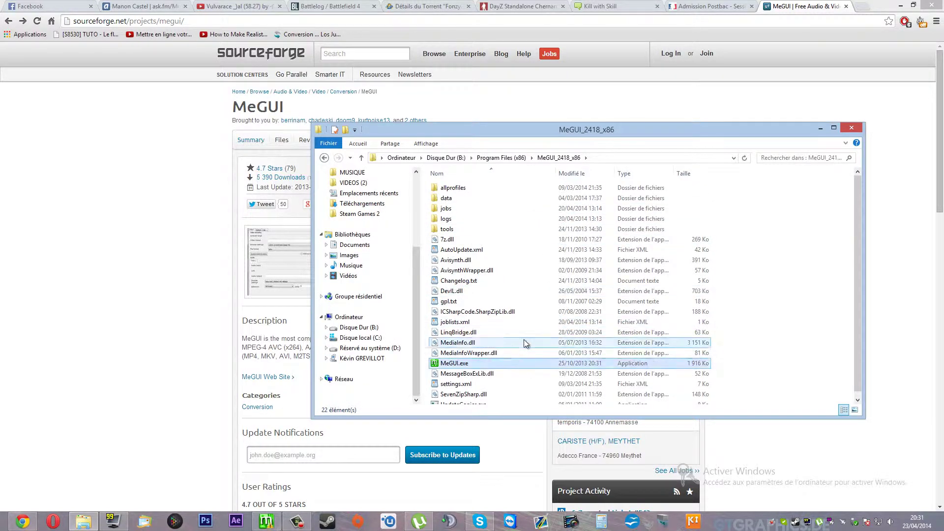
{"action": "left_click", "coordinate": [520, 355]}
{"action": "left_click", "coordinate": [522, 364]}
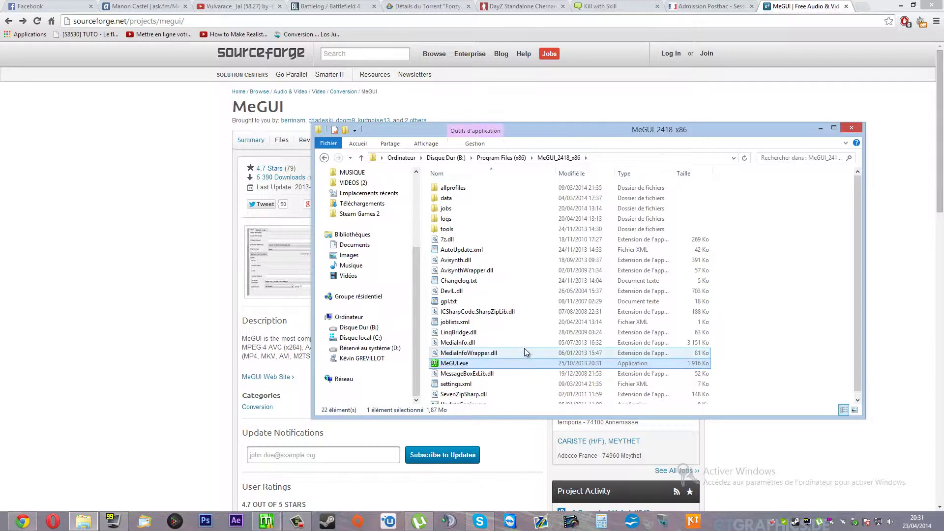
{"action": "left_click_drag", "start_coordinate": [757, 191], "coordinate": [760, 350]}
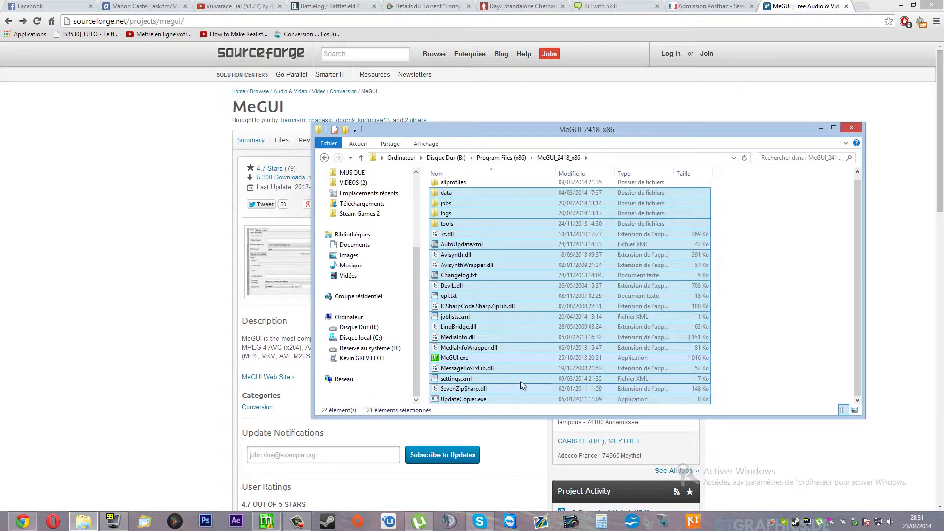
{"action": "left_click", "coordinate": [761, 350]}
{"action": "left_click", "coordinate": [464, 364]}
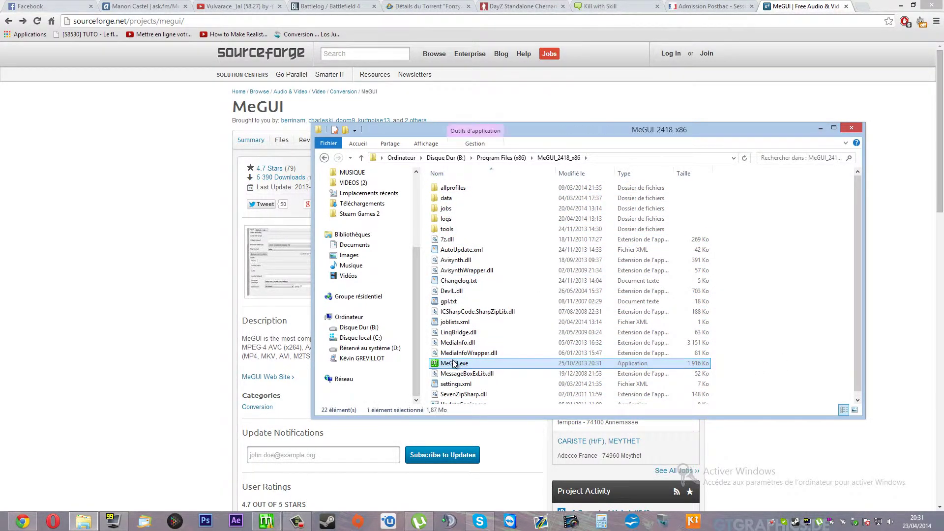
{"action": "key", "text": "Return"}
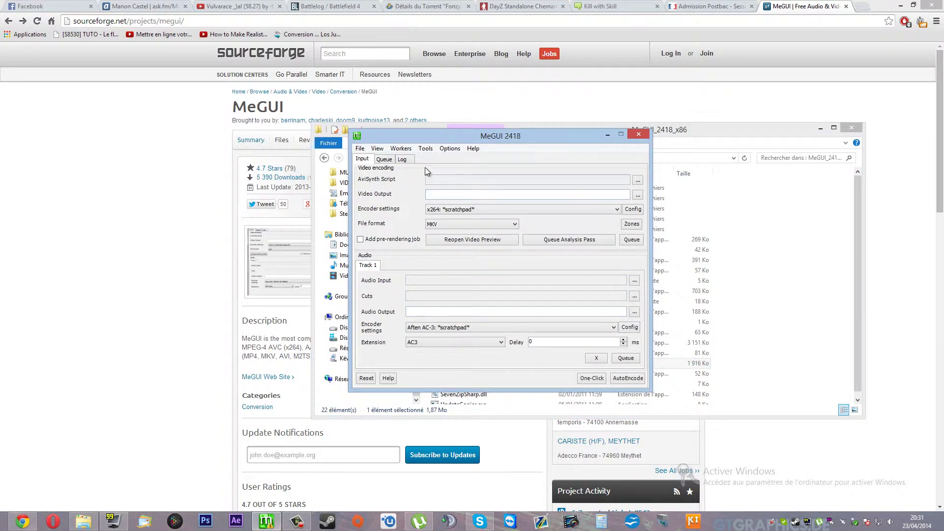
{"action": "left_click_drag", "start_coordinate": [404, 139], "coordinate": [465, 152]}
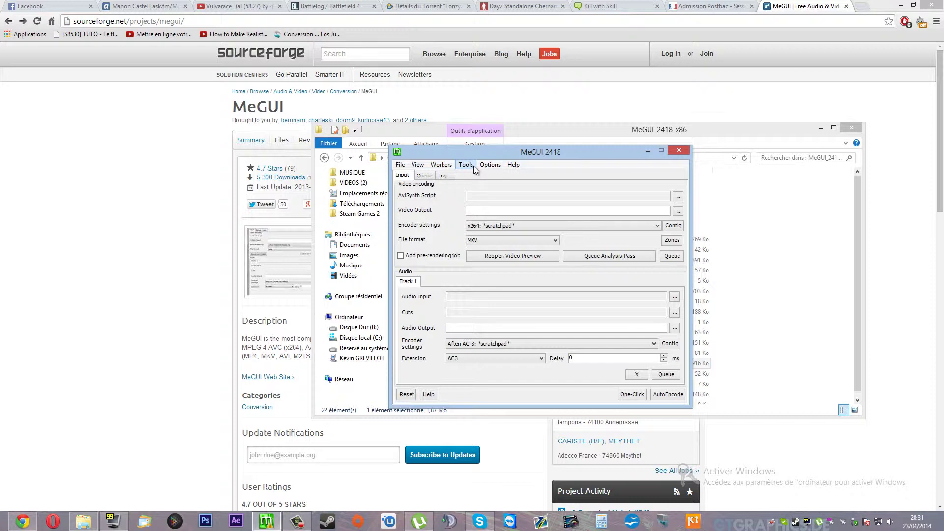
{"action": "left_click_drag", "start_coordinate": [500, 156], "coordinate": [366, 155]}
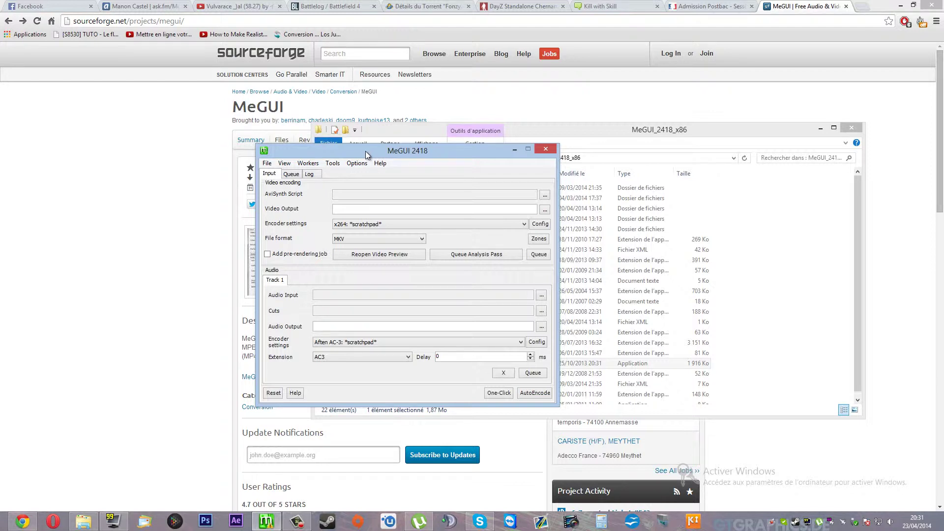
{"action": "left_click_drag", "start_coordinate": [367, 155], "coordinate": [645, 184]}
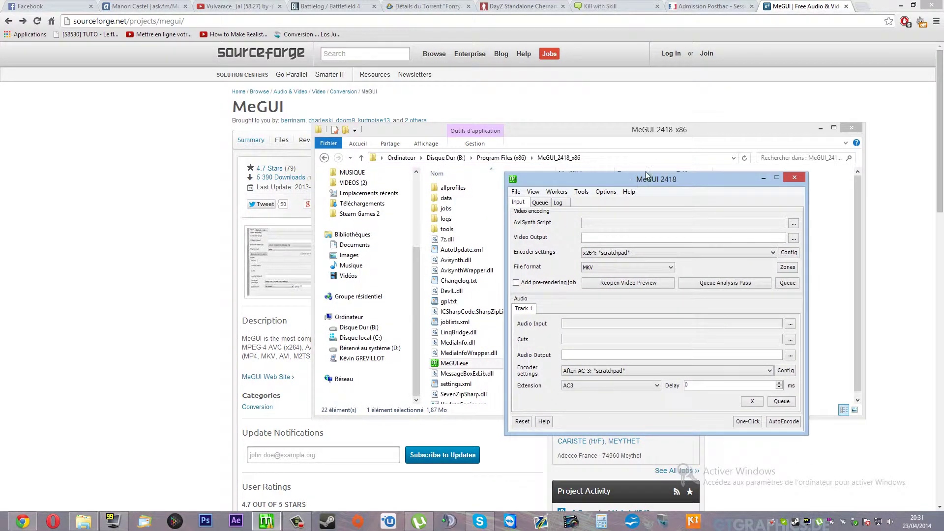
Return to File Explorer, open the VIDEOS folder on drive B and select Southern sunset WR.avi
{"action": "left_click", "coordinate": [659, 137]}
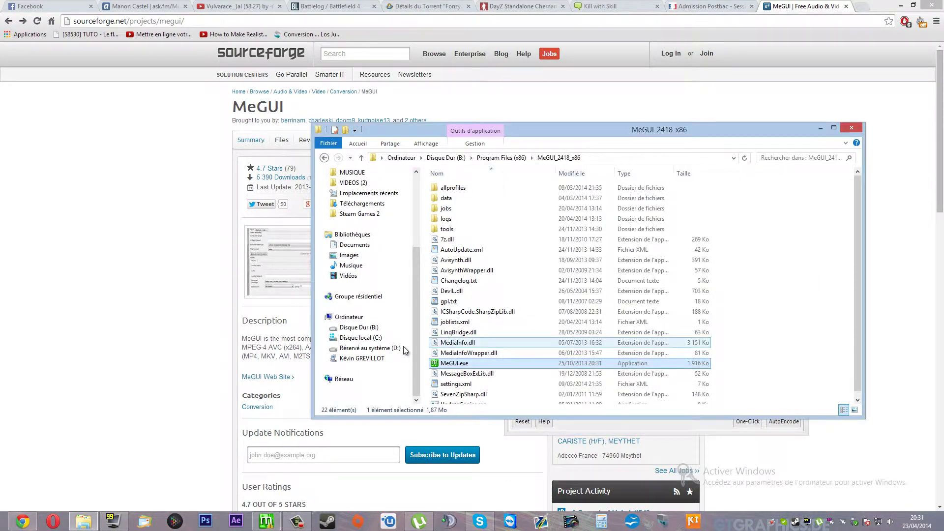
{"action": "left_click", "coordinate": [410, 266]}
{"action": "left_click_drag", "start_coordinate": [412, 266], "coordinate": [432, 173]}
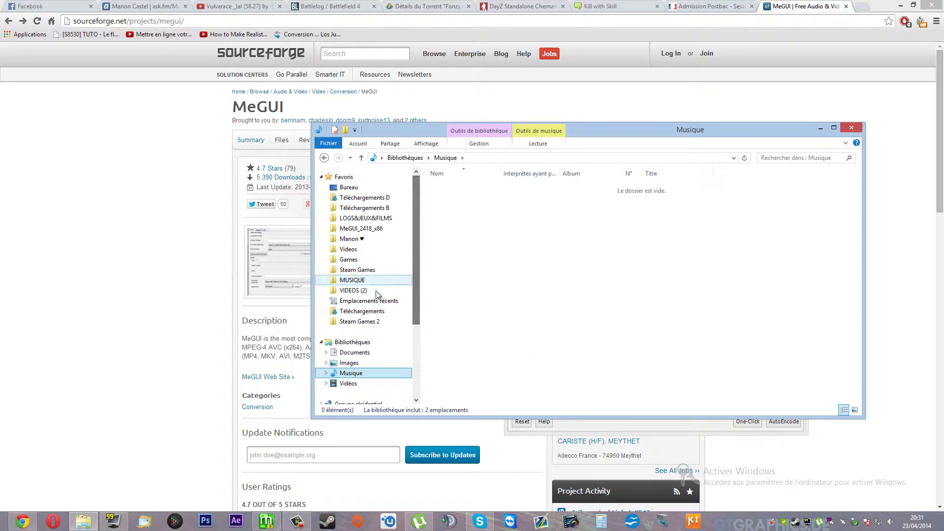
{"action": "left_click", "coordinate": [361, 290]}
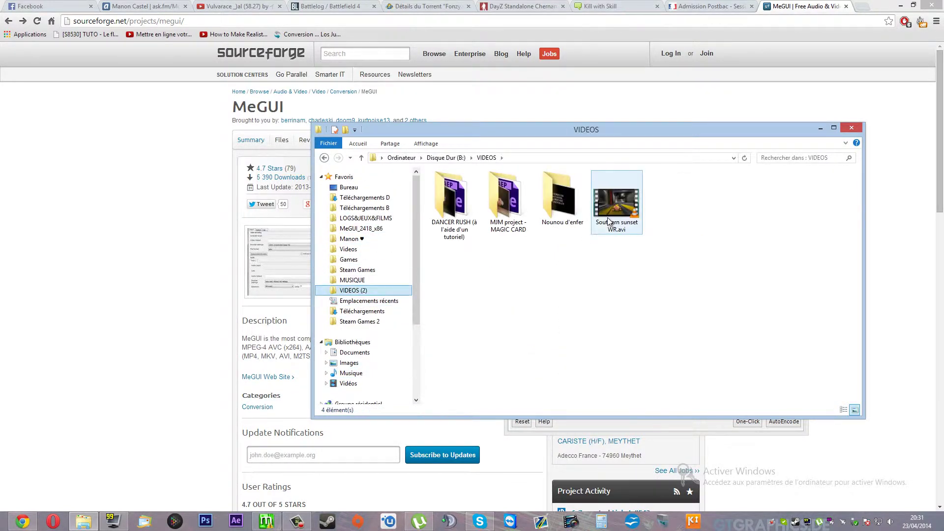
{"action": "left_click", "coordinate": [609, 222]}
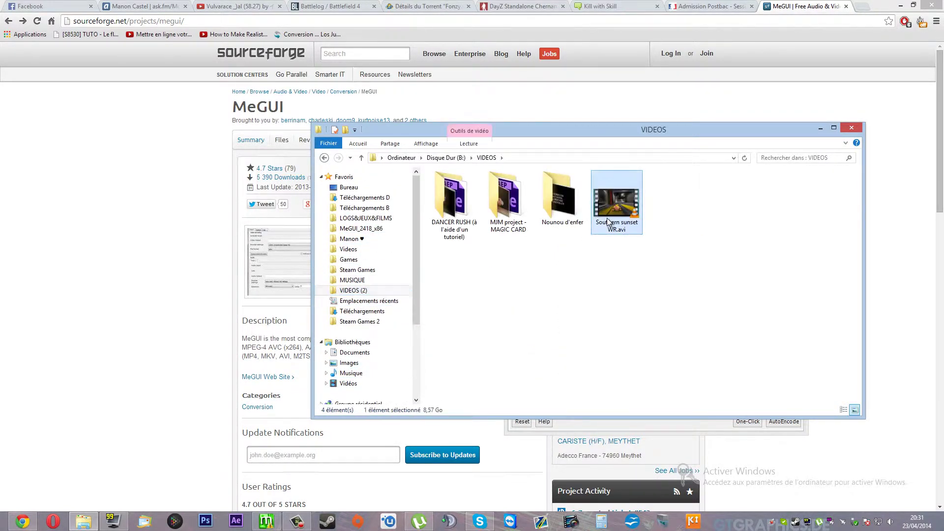
Play Southern sunset WR.avi in VLC, check the image quality at several points, and close the player
{"action": "double_click", "coordinate": [634, 230]}
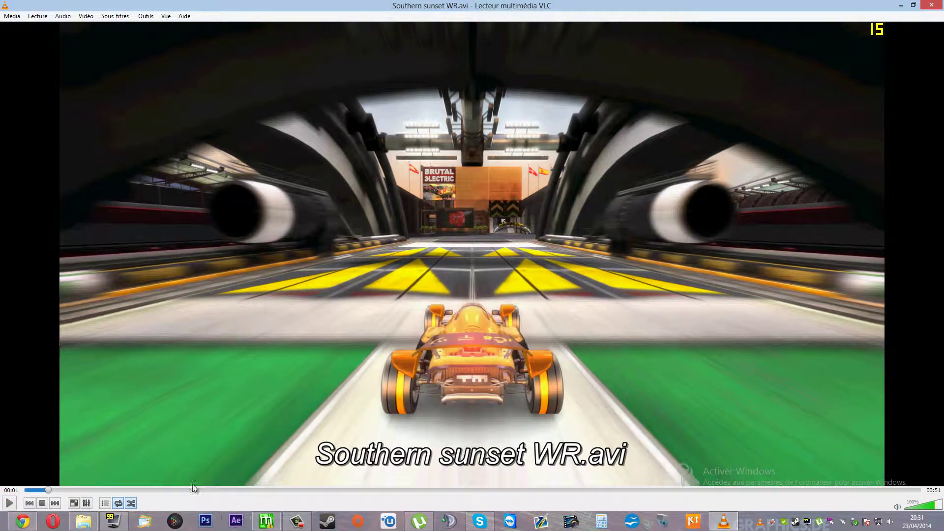
{"action": "left_click", "coordinate": [154, 490]}
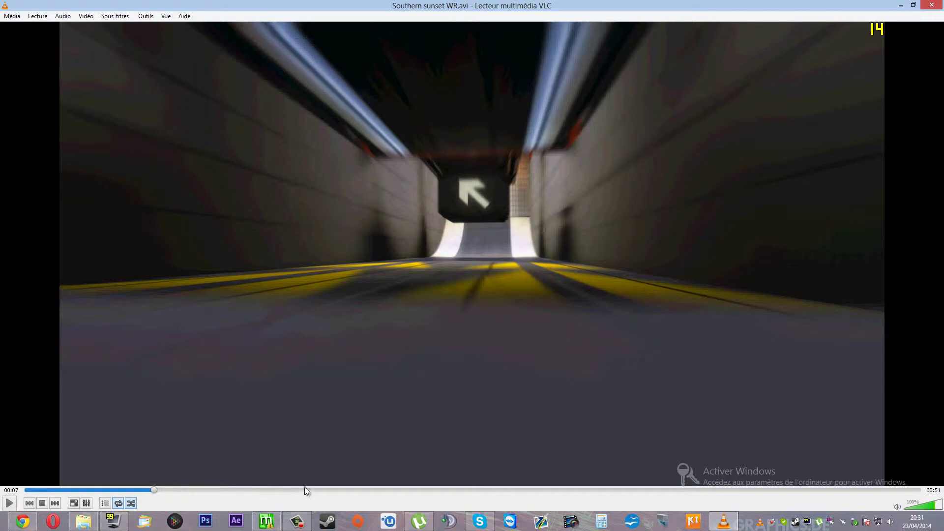
{"action": "left_click", "coordinate": [334, 491]}
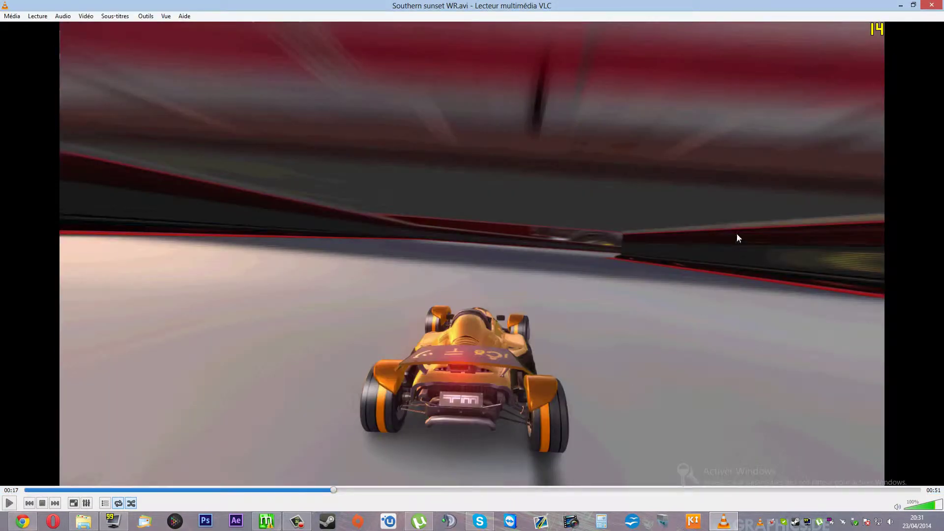
{"action": "left_click", "coordinate": [43, 490]}
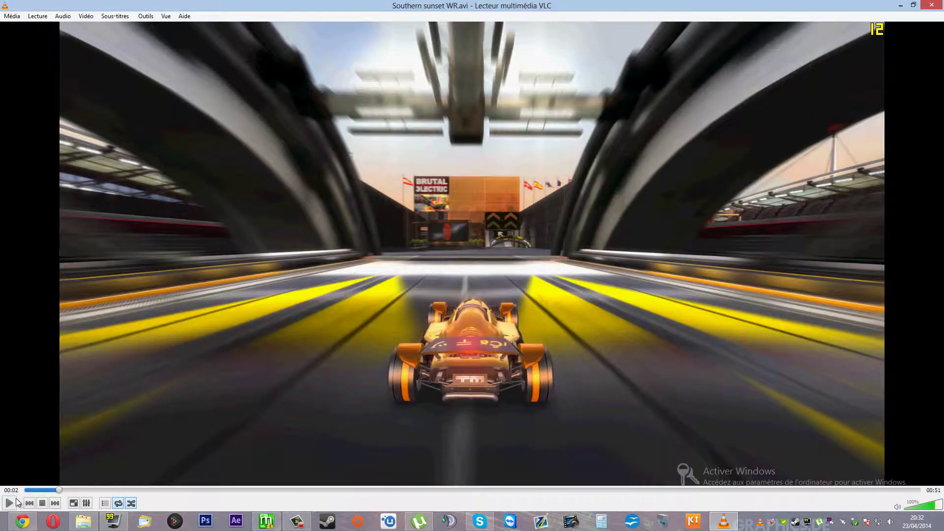
{"action": "key", "text": "alt+F4"}
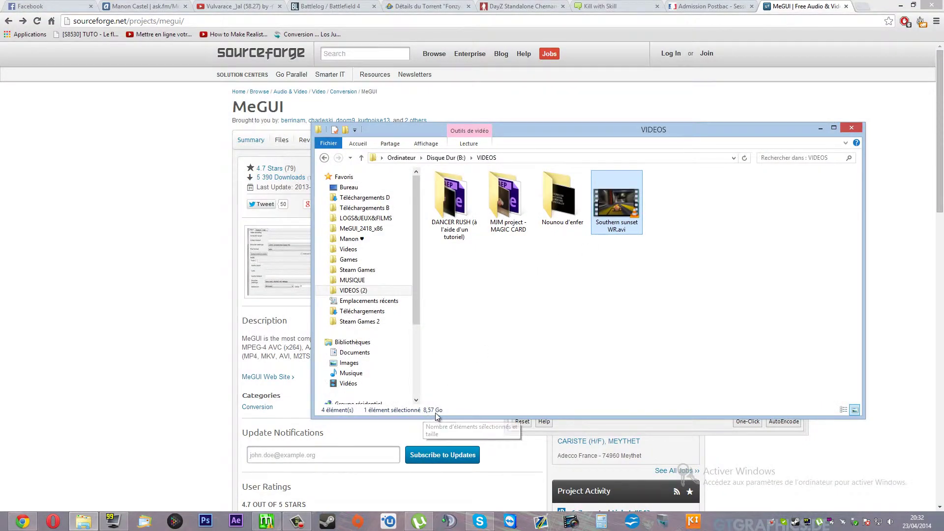
{"action": "double_click", "coordinate": [631, 229]}
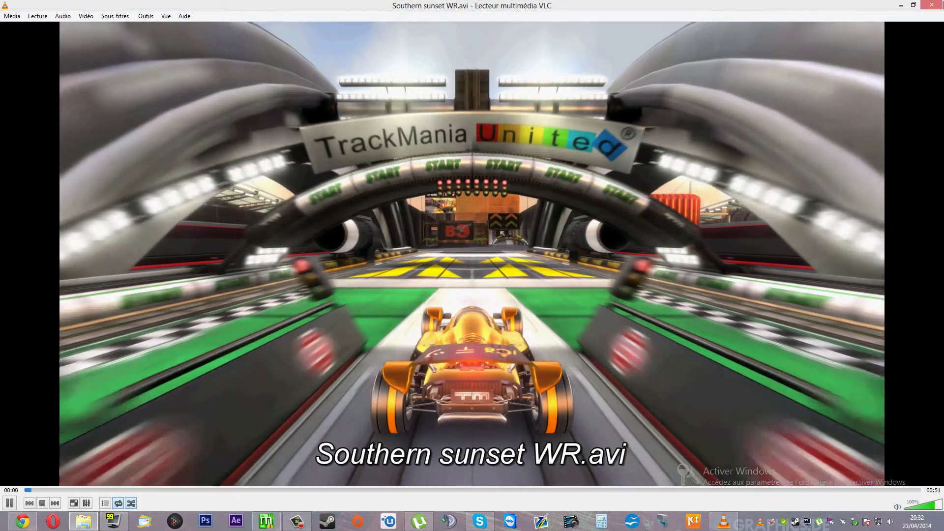
{"action": "key", "text": "alt+F4"}
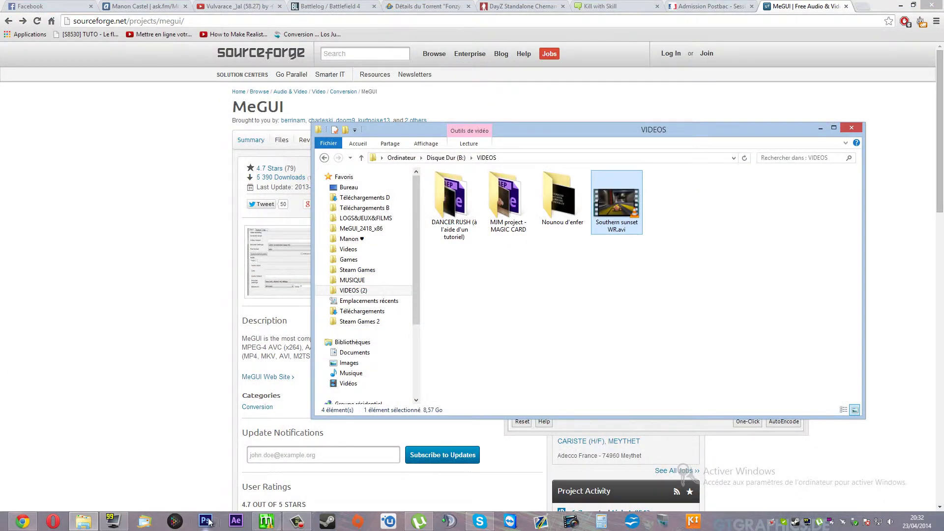
Switch to MeGUI, move its window clear of the video file, and open the AviSynth script creator
{"action": "left_click", "coordinate": [267, 522]}
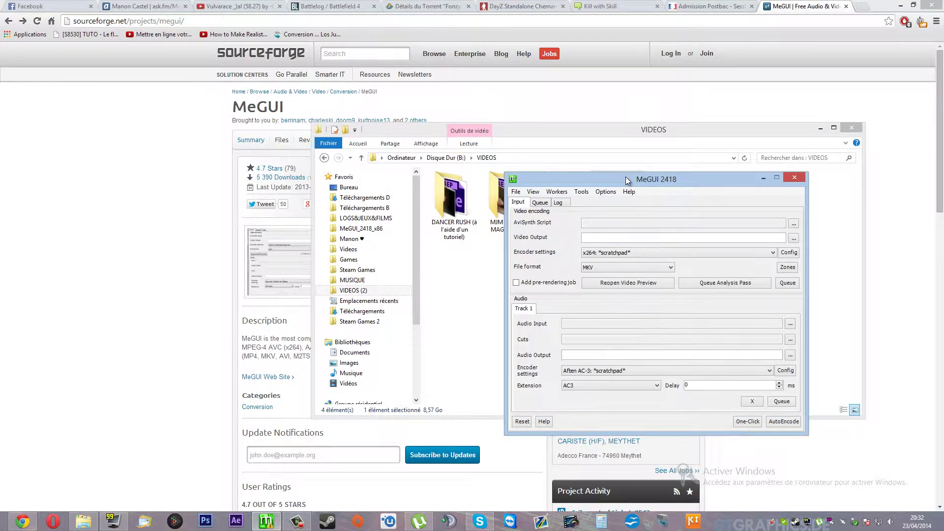
{"action": "left_click_drag", "start_coordinate": [629, 181], "coordinate": [794, 185]}
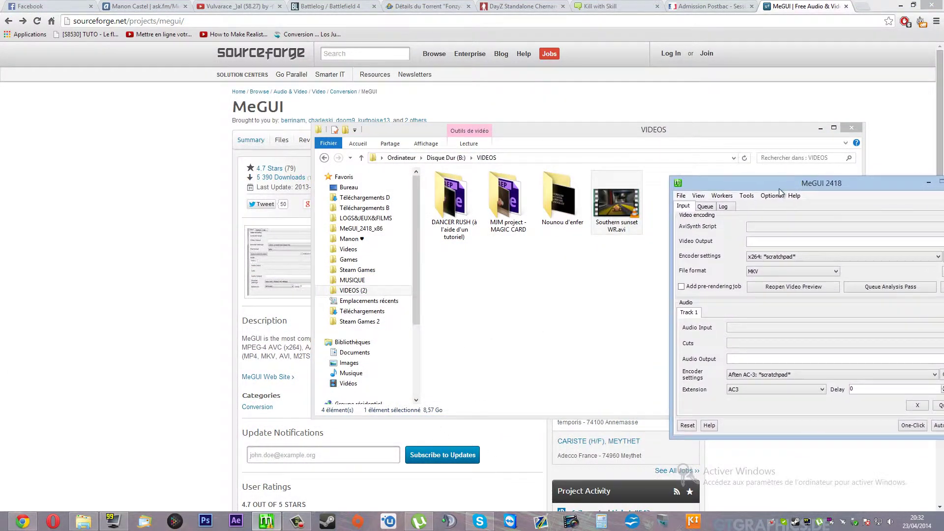
{"action": "left_click", "coordinate": [748, 196]}
{"action": "left_click", "coordinate": [788, 268]}
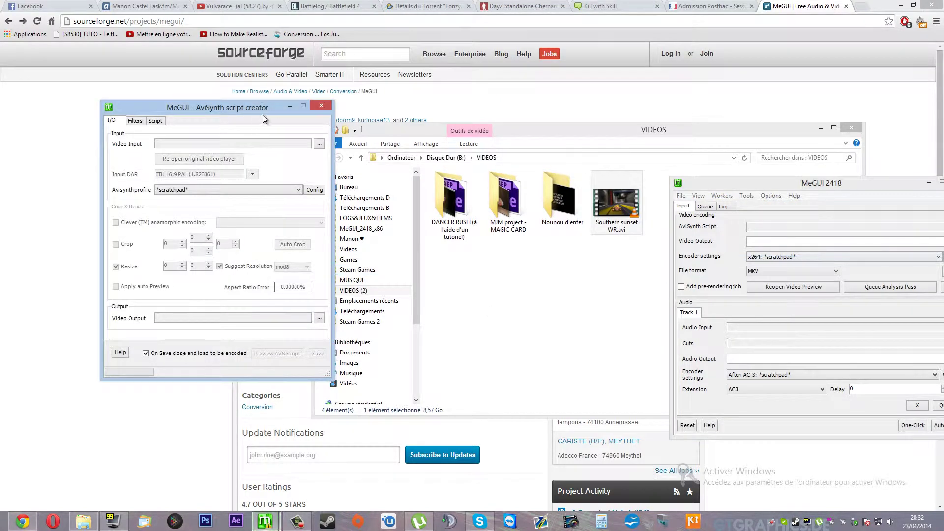
{"action": "mouse_move", "coordinate": [236, 110]}
{"action": "left_mouse_down"}
{"action": "mouse_move", "coordinate": [226, 109]}
{"action": "mouse_move", "coordinate": [234, 112]}
{"action": "left_mouse_up"}
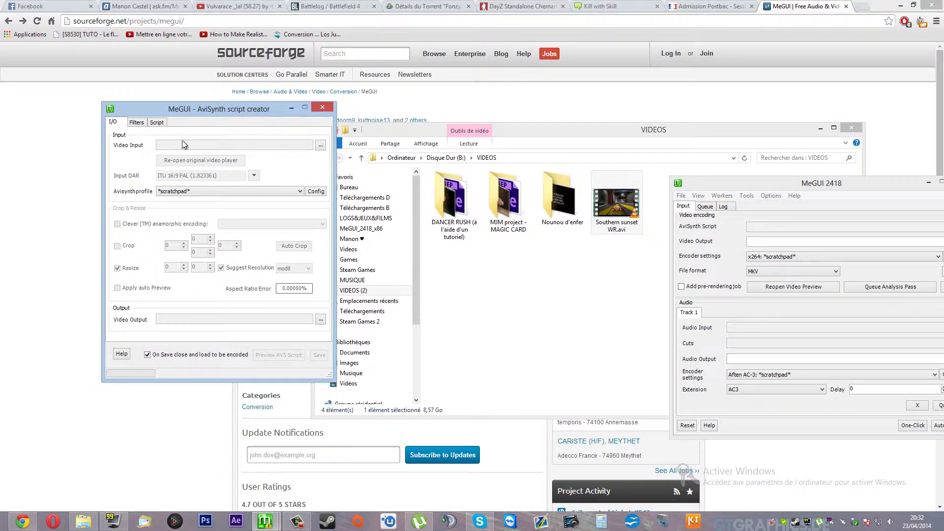
Load Southern sunset WR.avi from the VIDEOS folder as the script's video input, opening it with AviSource
{"action": "left_click", "coordinate": [611, 220]}
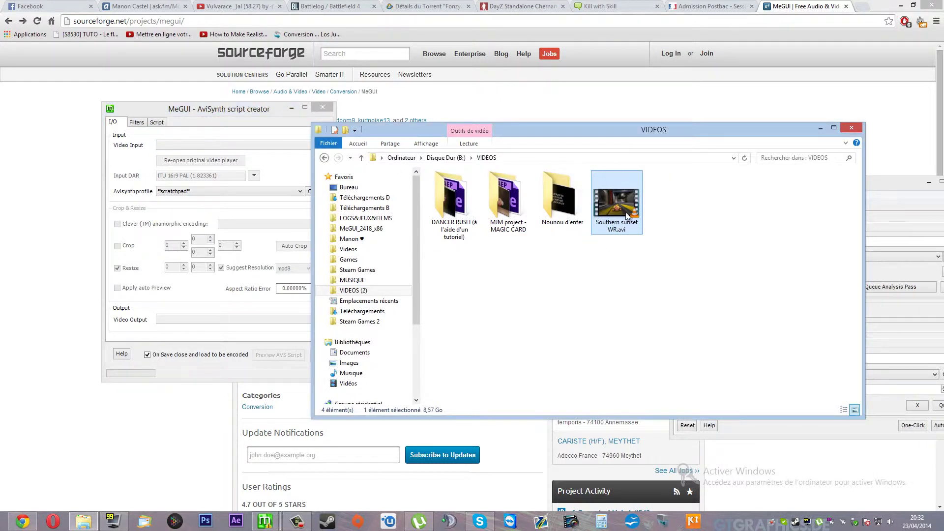
{"action": "left_click", "coordinate": [295, 125]}
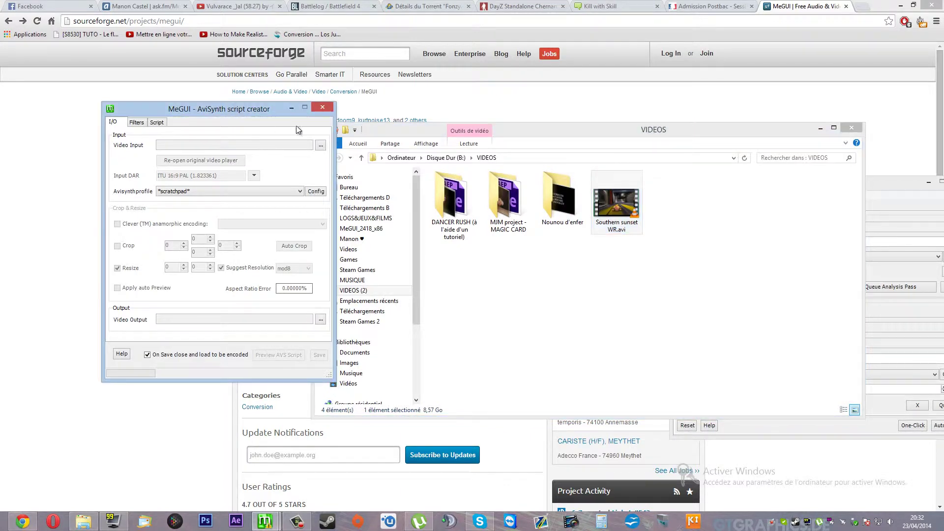
{"action": "left_click", "coordinate": [320, 147]}
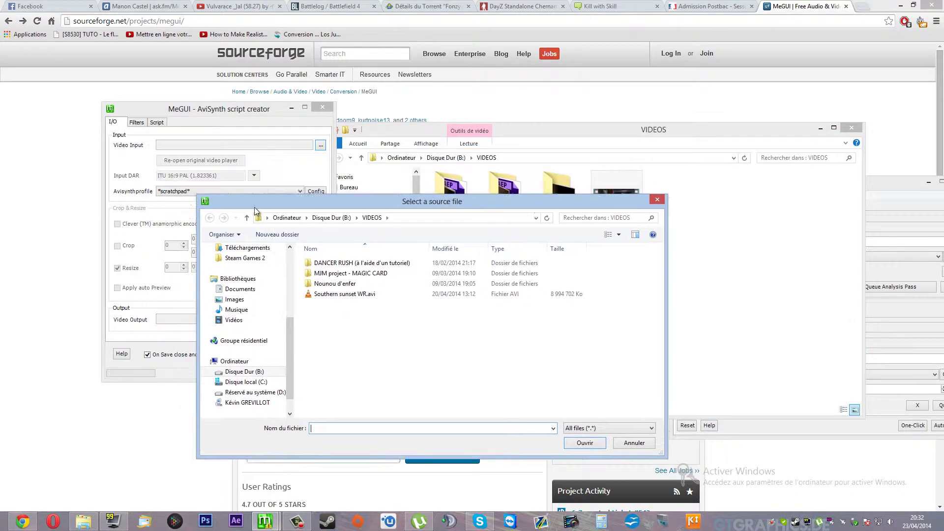
{"action": "left_click", "coordinate": [334, 300]}
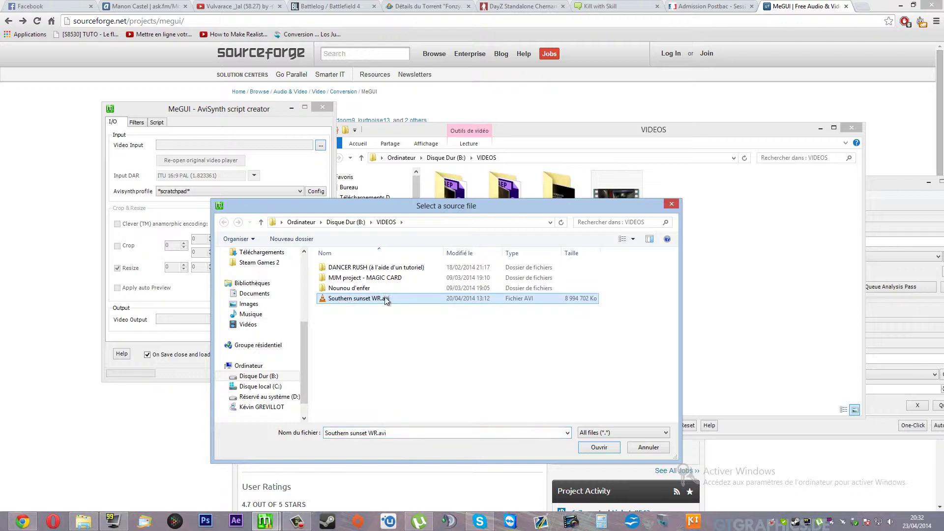
{"action": "left_click", "coordinate": [609, 449]}
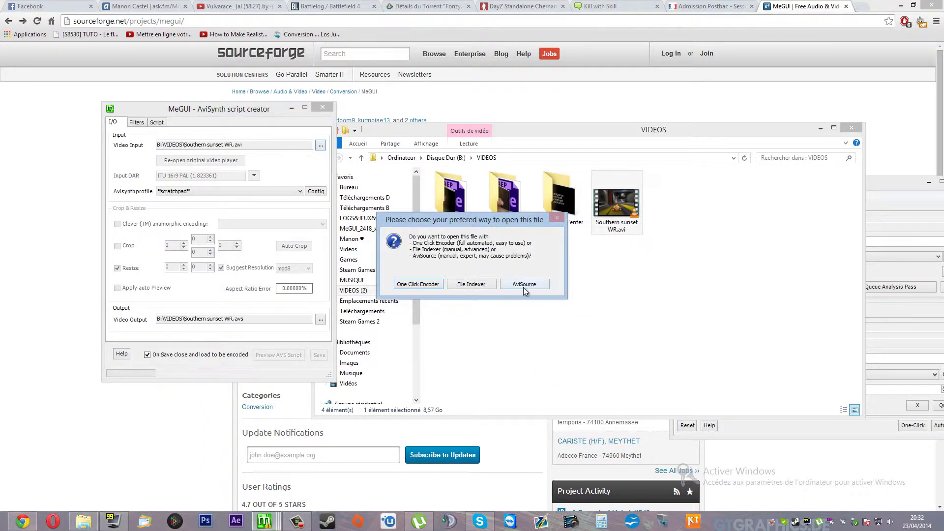
{"action": "left_click", "coordinate": [520, 283]}
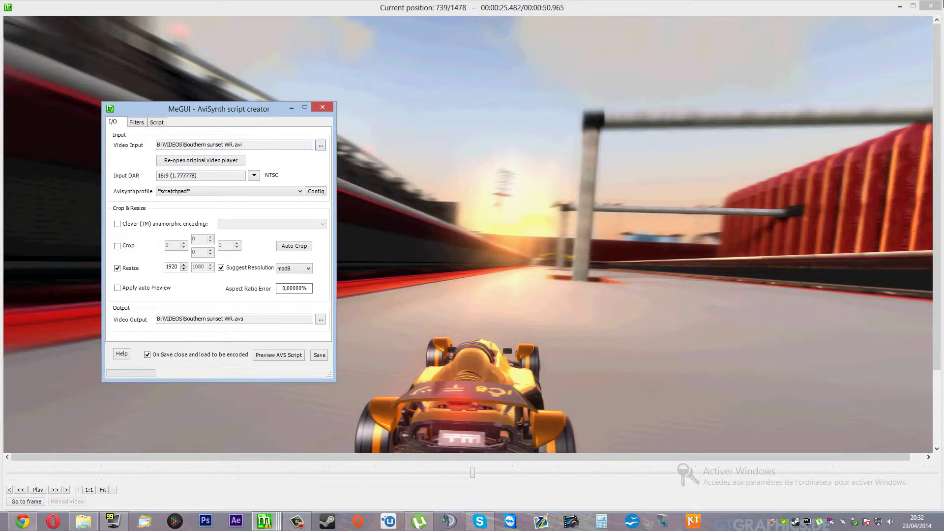
Close the source video preview, save the AviSynth script as Southern sunset WR.avs, and close the preview that opens
{"action": "left_click", "coordinate": [931, 6]}
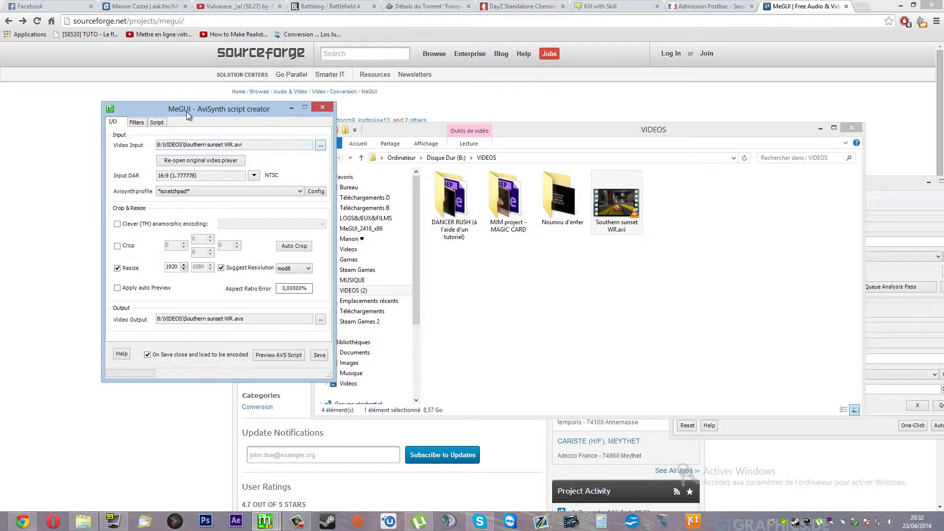
{"action": "mouse_move", "coordinate": [187, 111]}
{"action": "left_mouse_down"}
{"action": "mouse_move", "coordinate": [175, 119]}
{"action": "mouse_move", "coordinate": [193, 122]}
{"action": "mouse_move", "coordinate": [182, 122]}
{"action": "left_mouse_up"}
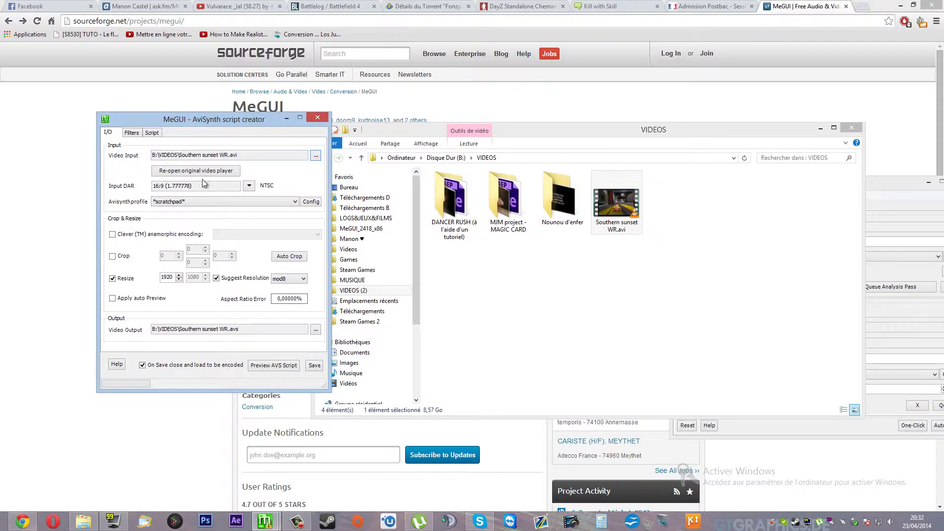
{"action": "left_click", "coordinate": [315, 366]}
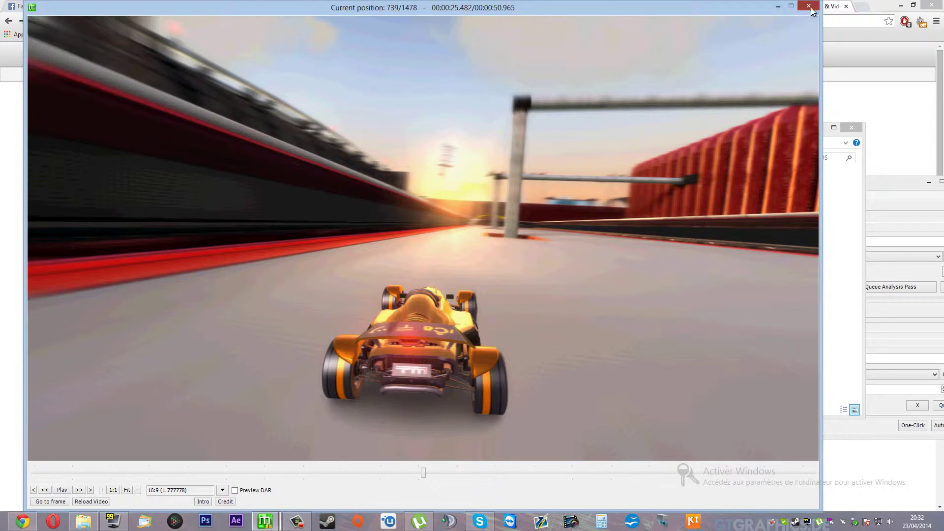
{"action": "left_click", "coordinate": [809, 5]}
Place the VIDEOS folder and MeGUI windows side by side and select the Southern sunset WR.avs script file
{"action": "left_click_drag", "start_coordinate": [658, 136], "coordinate": [409, 151]}
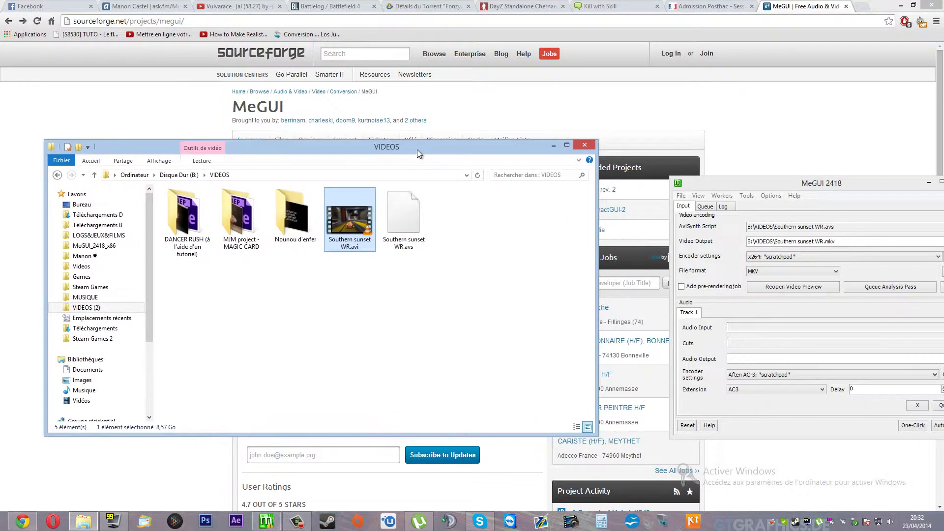
{"action": "left_click", "coordinate": [410, 220]}
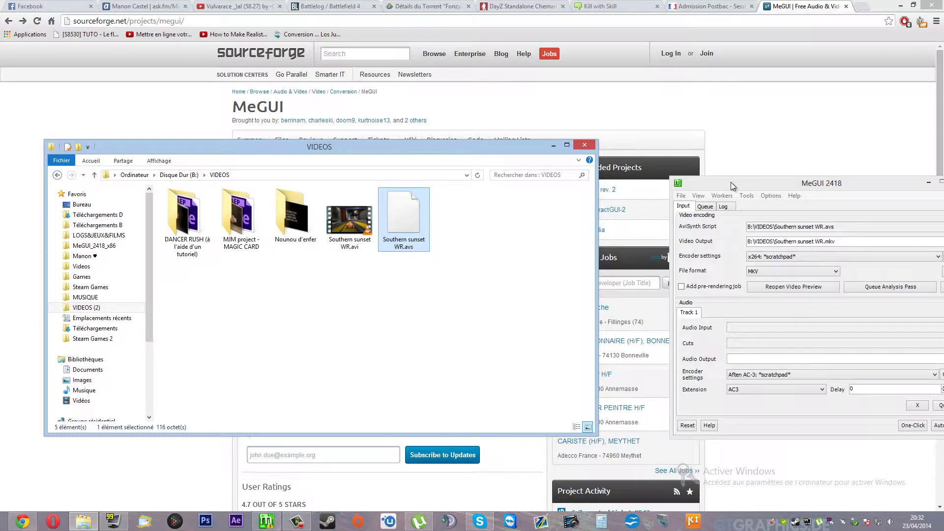
{"action": "left_click_drag", "start_coordinate": [731, 182], "coordinate": [680, 175]}
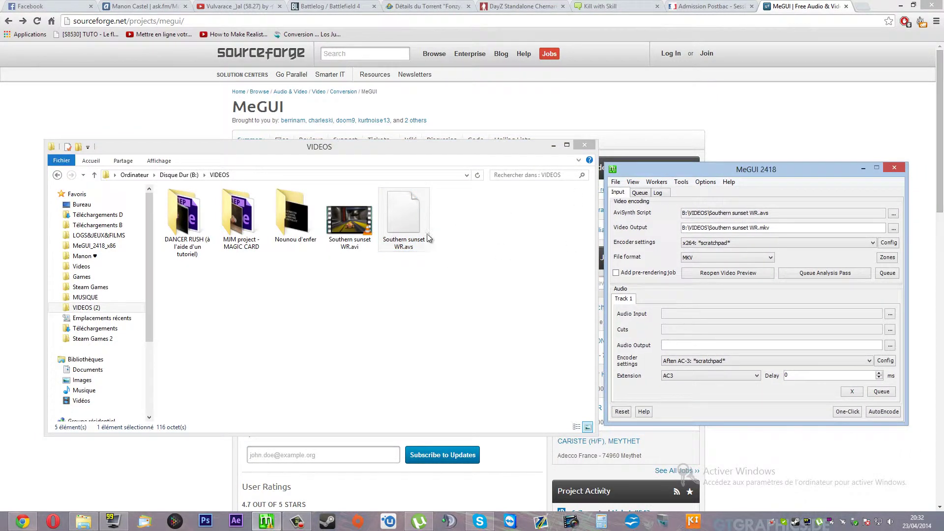
Check the AviSynth script and video output paths, and change the output file format to MP4
{"action": "left_click_drag", "start_coordinate": [799, 215], "coordinate": [676, 215]}
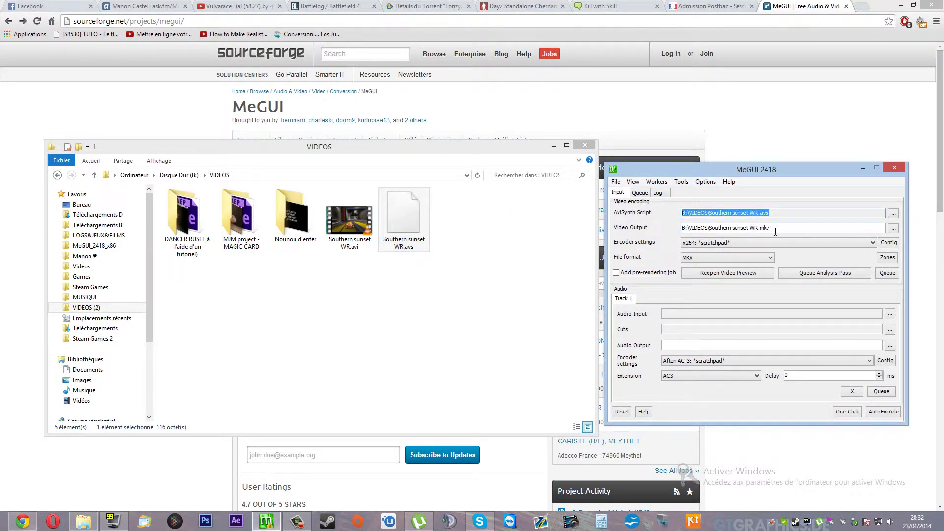
{"action": "left_click_drag", "start_coordinate": [775, 229], "coordinate": [710, 231]}
{"action": "left_click_drag", "start_coordinate": [807, 227], "coordinate": [698, 223]}
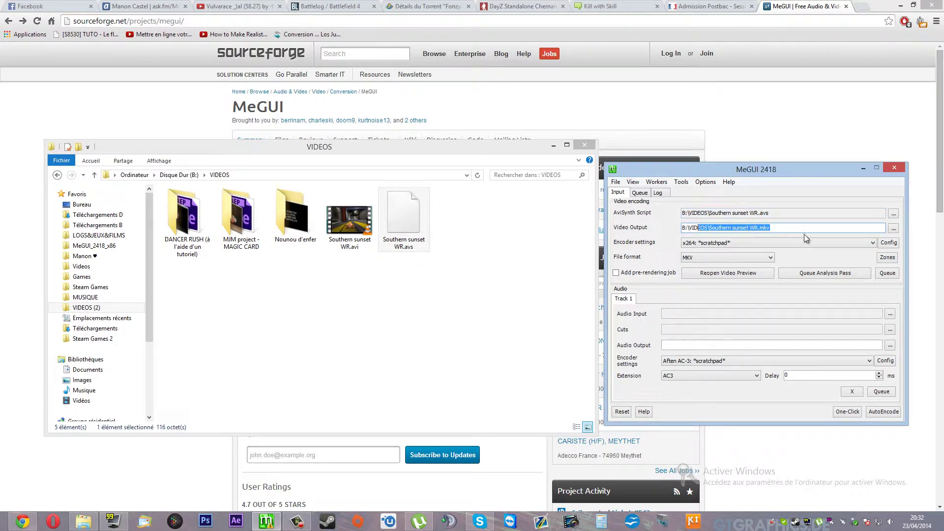
{"action": "left_click", "coordinate": [802, 230]}
{"action": "left_click", "coordinate": [733, 257]}
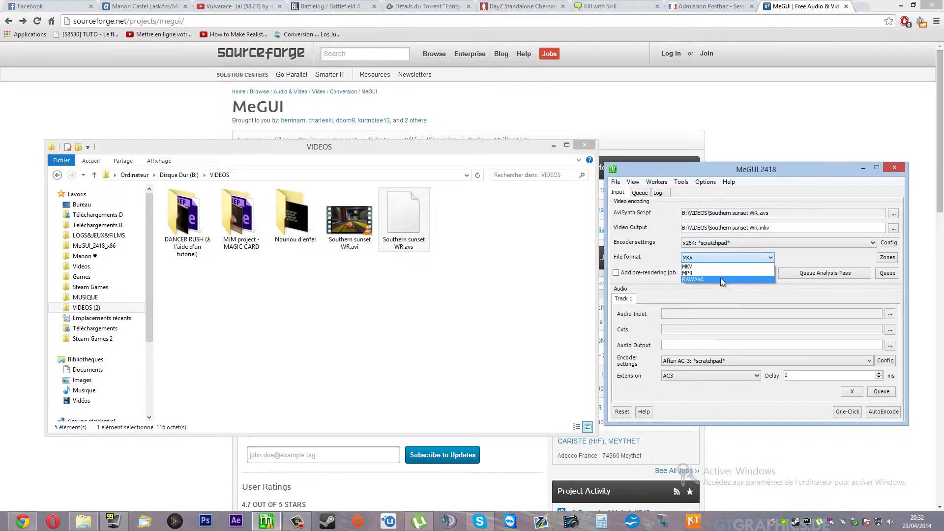
{"action": "left_click", "coordinate": [721, 263]}
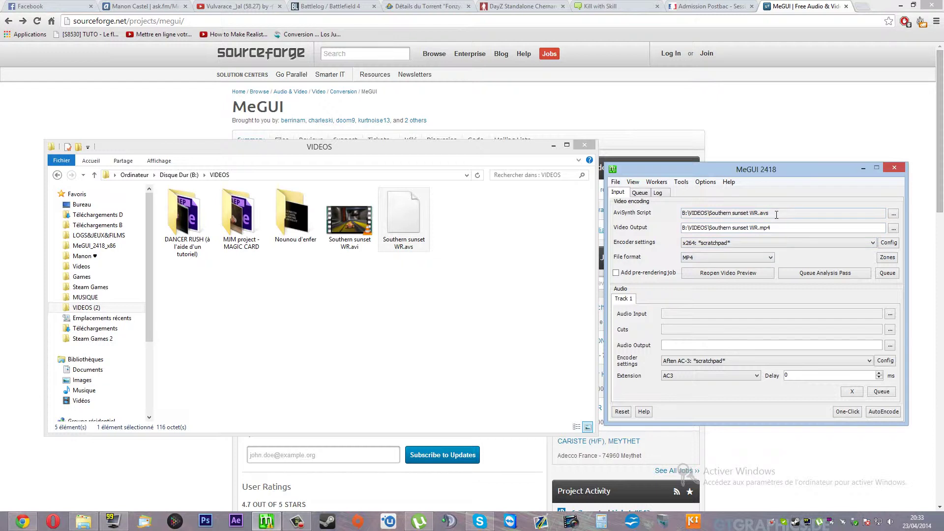
Recheck the AviSynth script path and load Southern sunset WR.avi from the VIDEOS folder as the audio input
{"action": "left_click_drag", "start_coordinate": [776, 215], "coordinate": [679, 212]}
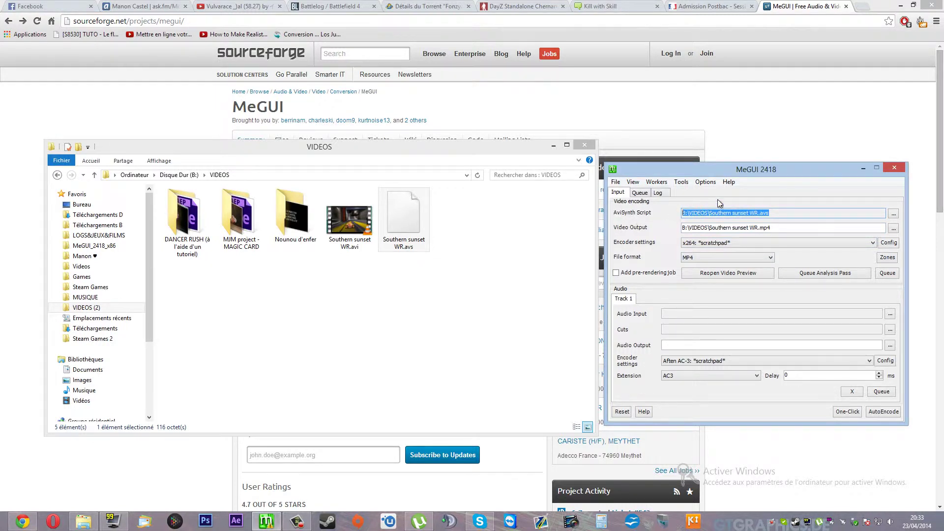
{"action": "left_click_drag", "start_coordinate": [679, 171], "coordinate": [597, 159]}
{"action": "left_click", "coordinate": [703, 207]}
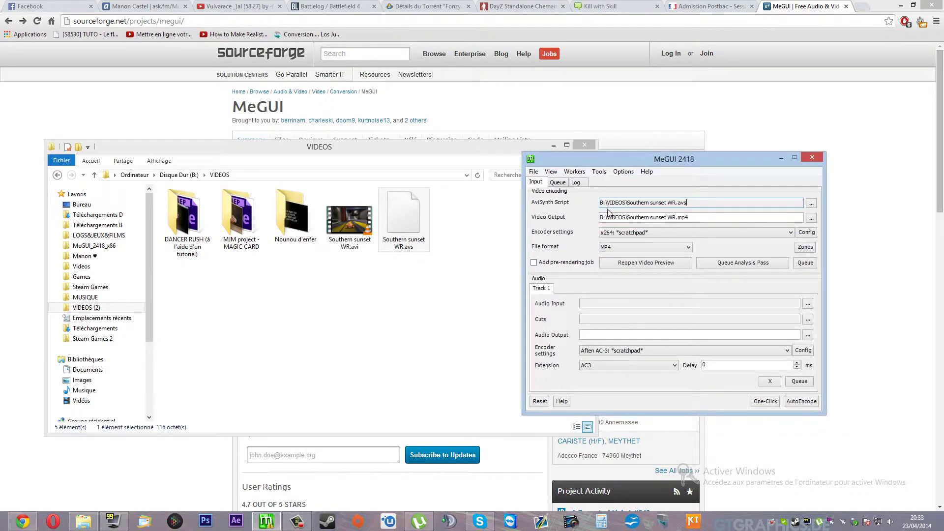
{"action": "left_click_drag", "start_coordinate": [695, 204], "coordinate": [609, 199]}
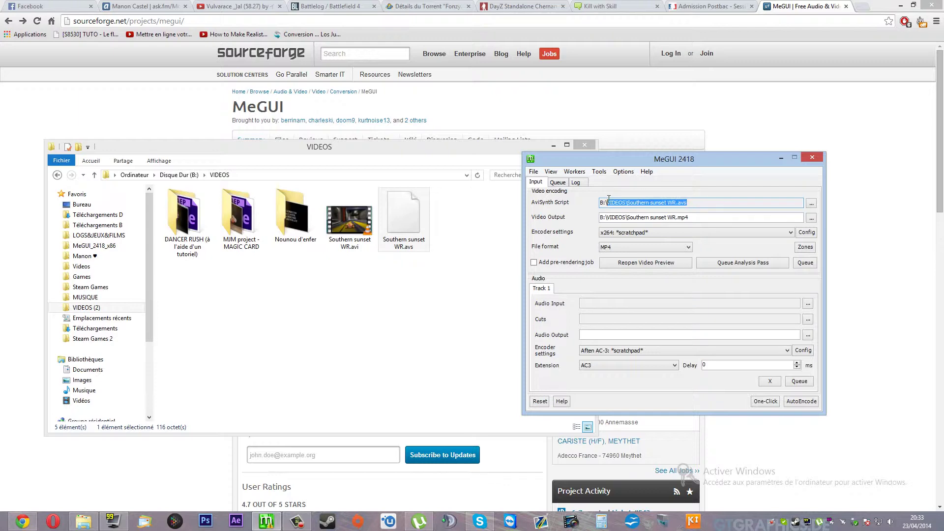
{"action": "left_click", "coordinate": [808, 304]}
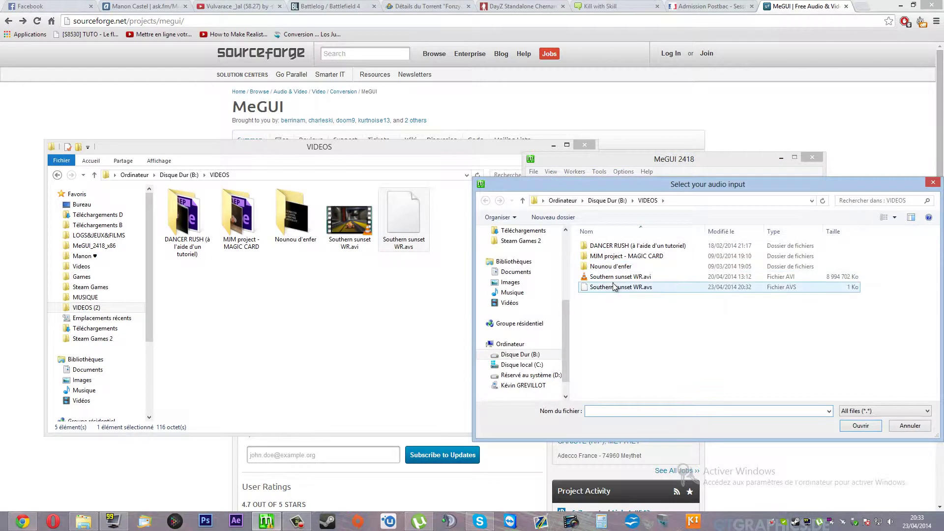
{"action": "double_click", "coordinate": [612, 279]}
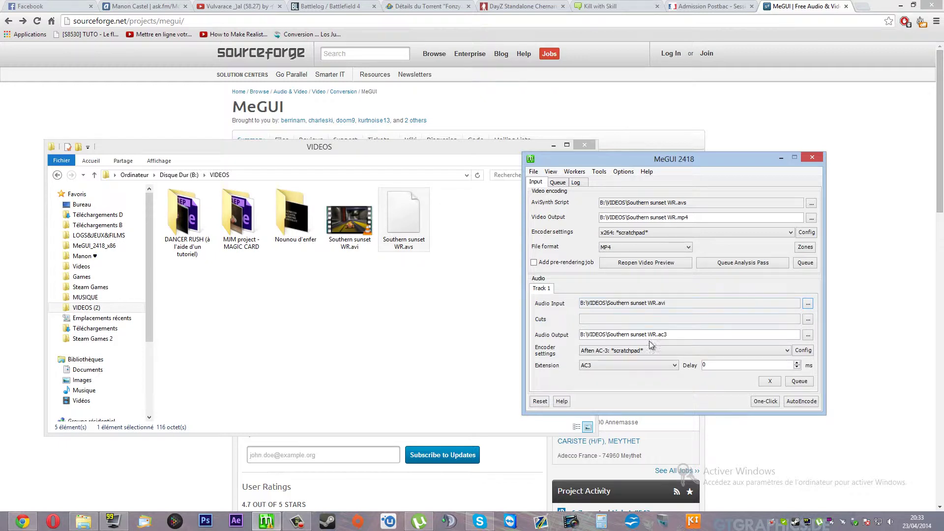
Examine the audio input path and compare its file type with that of the AviSynth script
{"action": "left_click_drag", "start_coordinate": [687, 305], "coordinate": [573, 307]}
{"action": "left_click", "coordinate": [604, 304]}
{"action": "left_click_drag", "start_coordinate": [682, 307], "coordinate": [564, 305]}
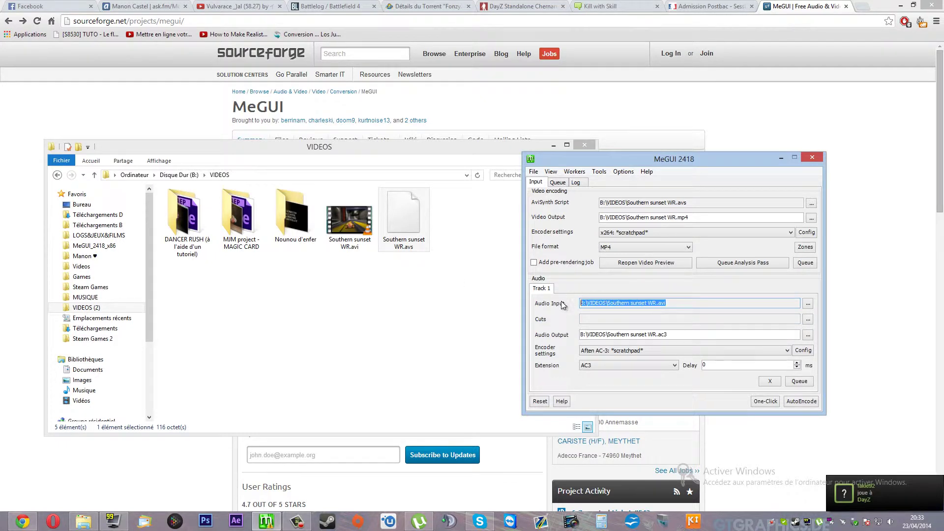
{"action": "left_click", "coordinate": [647, 305]}
{"action": "left_click_drag", "start_coordinate": [680, 304], "coordinate": [519, 309]}
{"action": "left_click", "coordinate": [586, 303]}
{"action": "left_click_drag", "start_coordinate": [681, 304], "coordinate": [520, 308]}
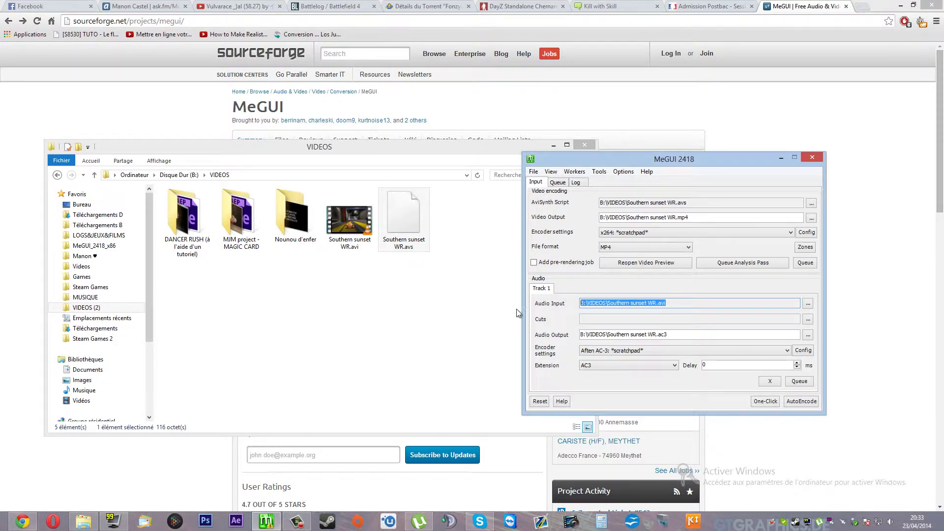
{"action": "left_click_drag", "start_coordinate": [639, 304], "coordinate": [502, 300]}
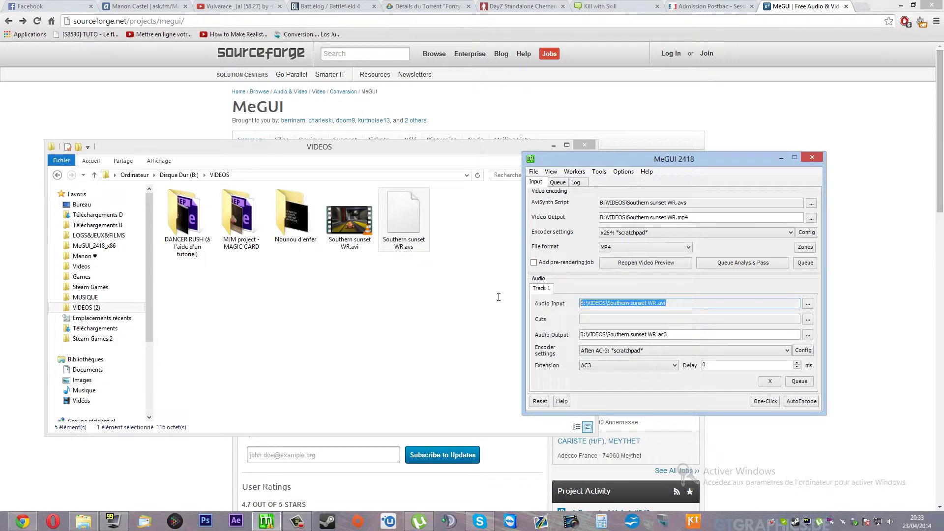
{"action": "left_click", "coordinate": [697, 204]}
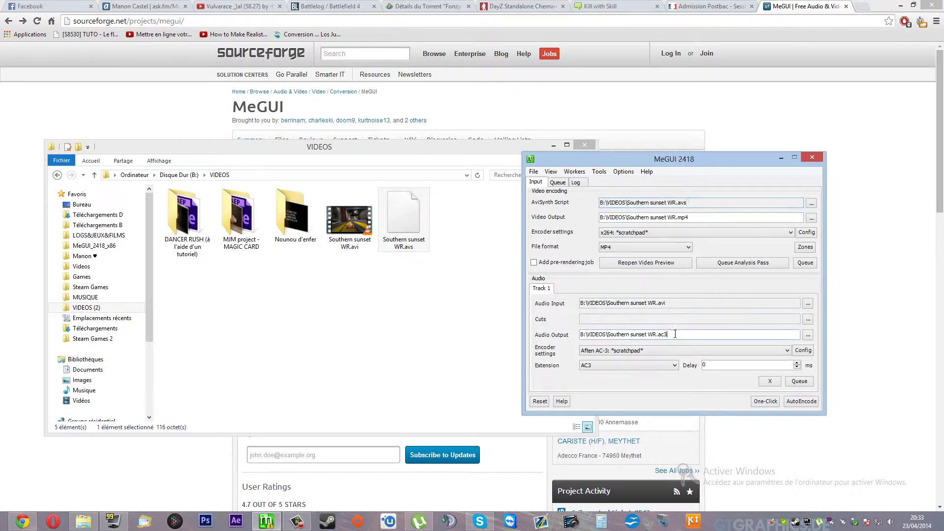
{"action": "left_click", "coordinate": [680, 305]}
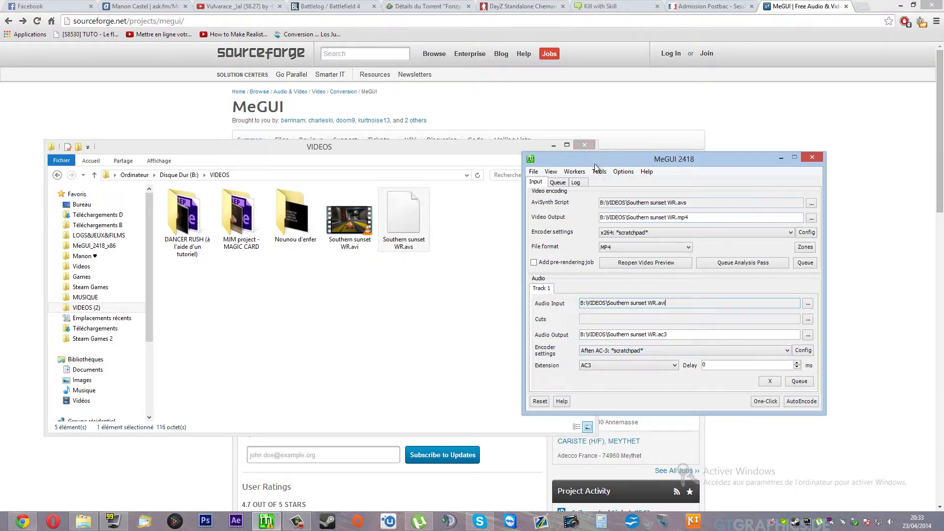
Open the automatic encoding settings and move the dialog over the lower part of the VIDEOS folder window
{"action": "left_click_drag", "start_coordinate": [602, 164], "coordinate": [620, 145]}
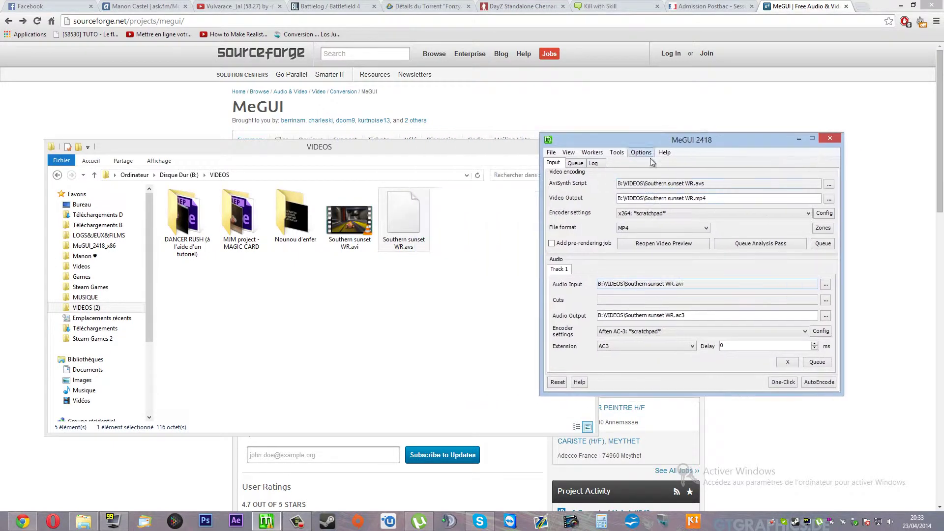
{"action": "left_click", "coordinate": [815, 386]}
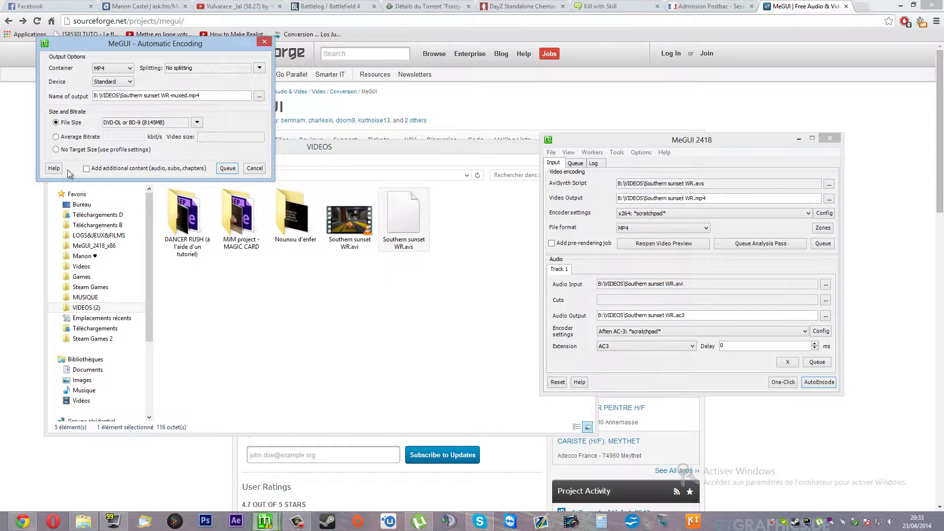
{"action": "left_click_drag", "start_coordinate": [68, 42], "coordinate": [319, 277]}
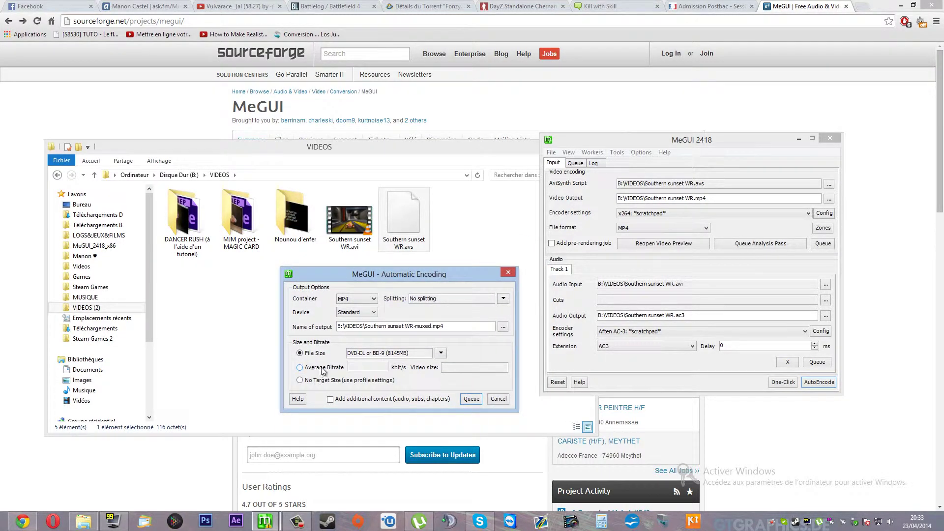
Set a custom target file size of 200 MB for the automatic encode
{"action": "left_click", "coordinate": [441, 354]}
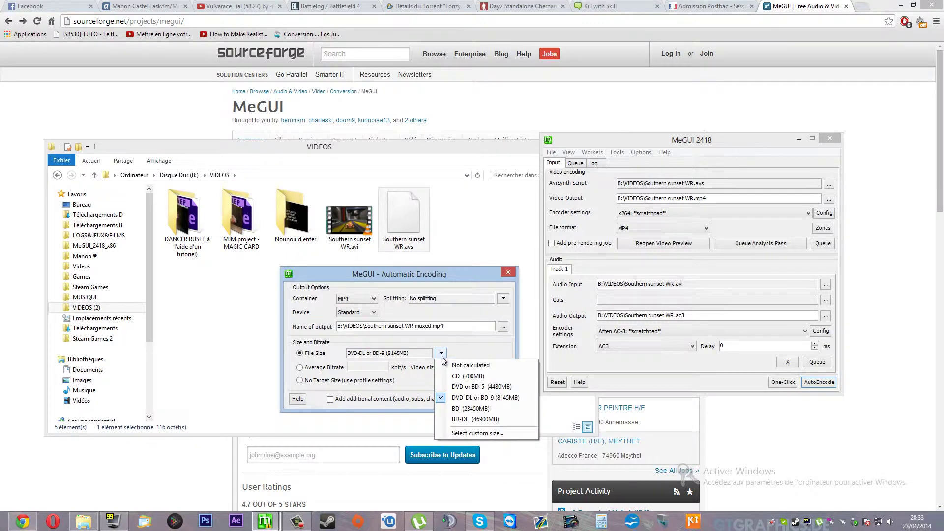
{"action": "left_click", "coordinate": [476, 434]}
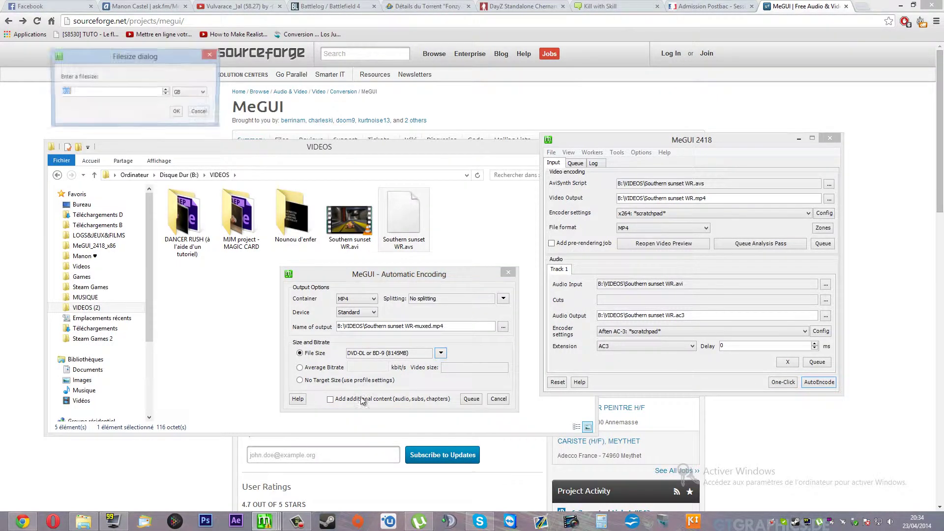
{"action": "left_click", "coordinate": [74, 95]}
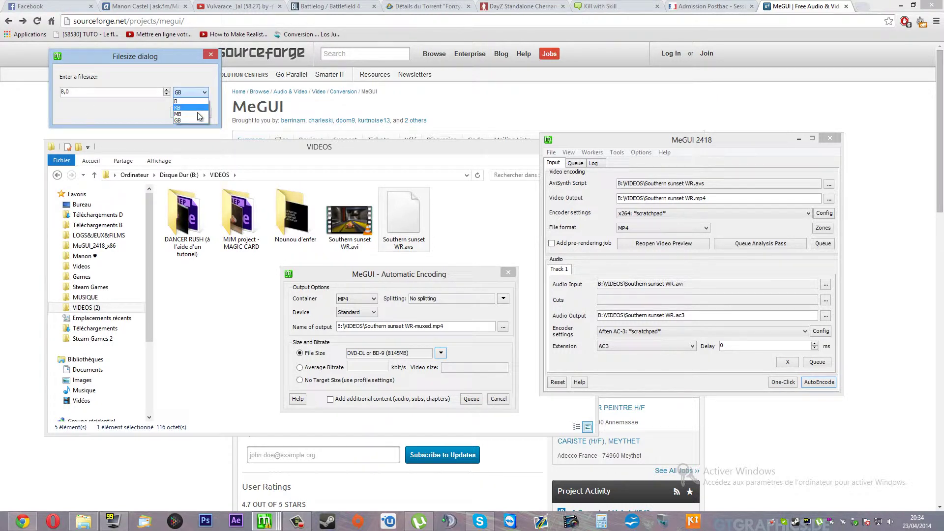
{"action": "left_click", "coordinate": [198, 114]}
{"action": "double_click", "coordinate": [82, 92]}
{"action": "type", "text": "200"}
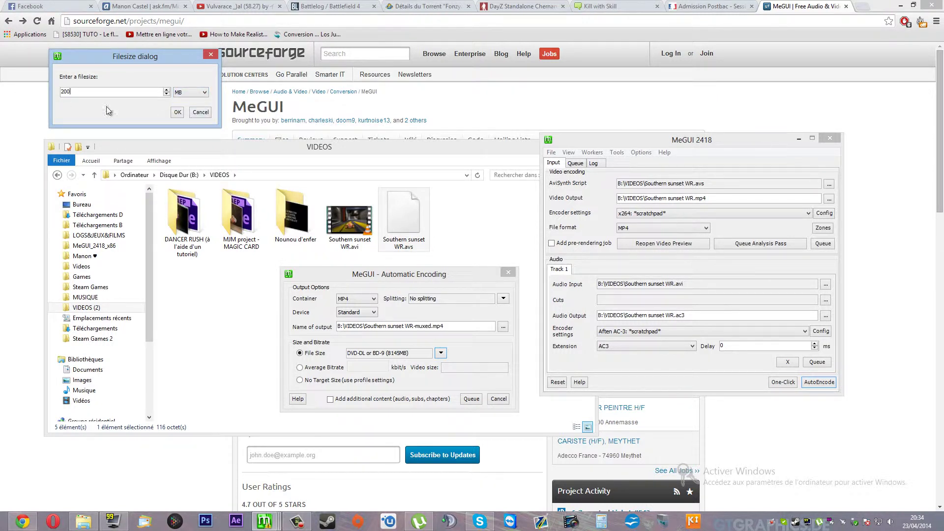
{"action": "left_click", "coordinate": [177, 112]}
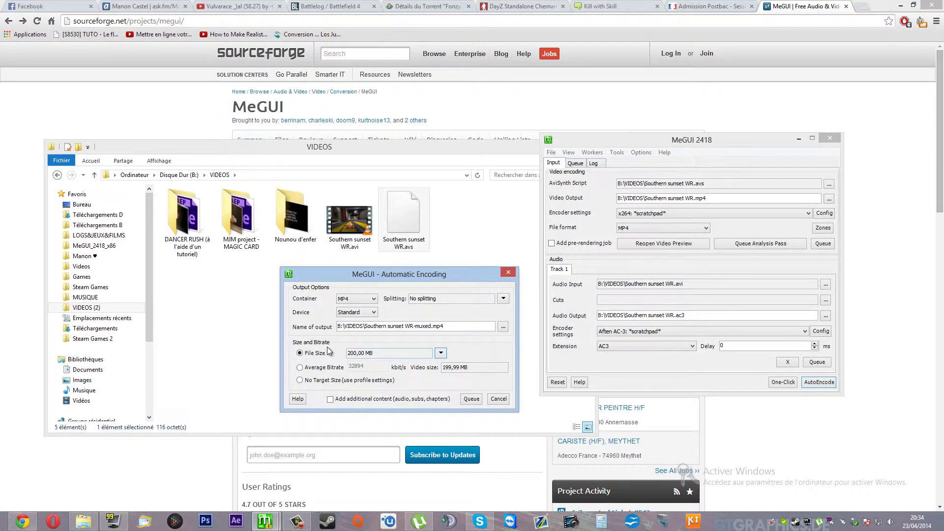
Switch the size target to average bitrate and set it to 15000 kbit/s
{"action": "left_click", "coordinate": [310, 369]}
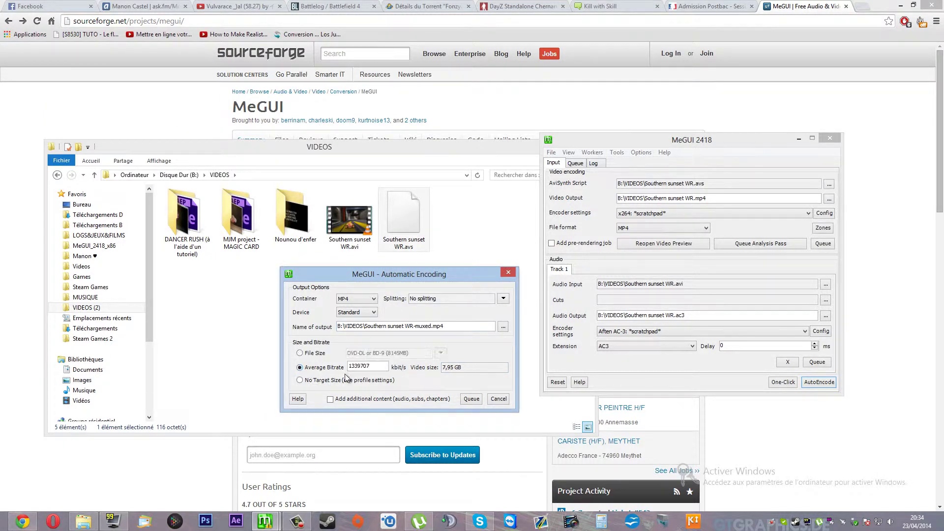
{"action": "double_click", "coordinate": [374, 366]}
{"action": "type", "text": "15000"}
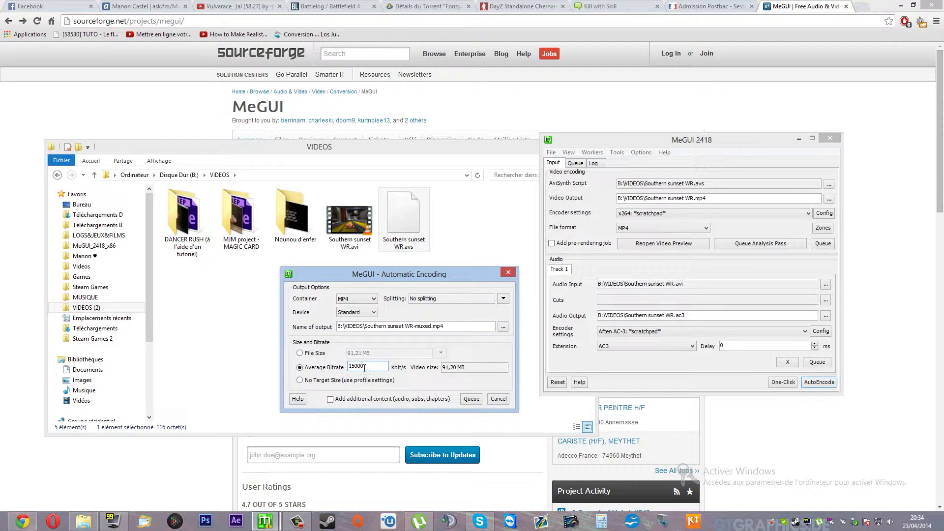
{"action": "left_click", "coordinate": [334, 369]}
{"action": "left_click", "coordinate": [368, 370]}
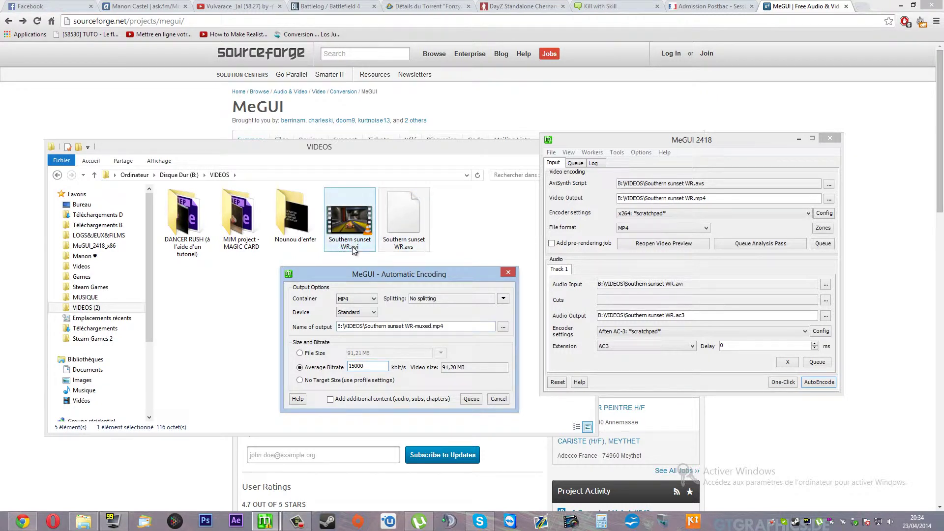
Try an average bitrate of 12500 kbit/s, set it back to 15000 kbit/s, and queue the automatic encode
{"action": "mouse_move", "coordinate": [389, 279]}
{"action": "left_mouse_down"}
{"action": "mouse_move", "coordinate": [356, 279]}
{"action": "mouse_move", "coordinate": [373, 273]}
{"action": "left_mouse_up"}
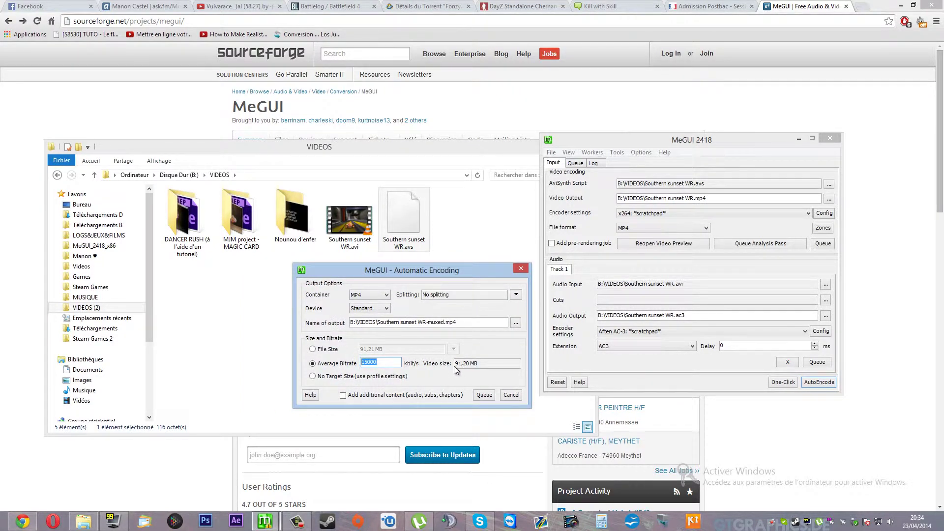
{"action": "key", "text": "Tab"}
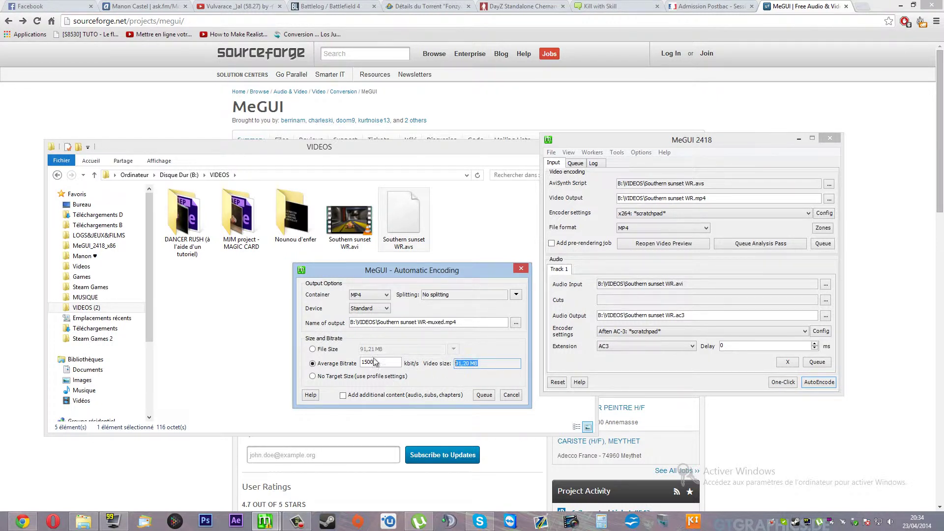
{"action": "key", "text": "shift+Tab"}
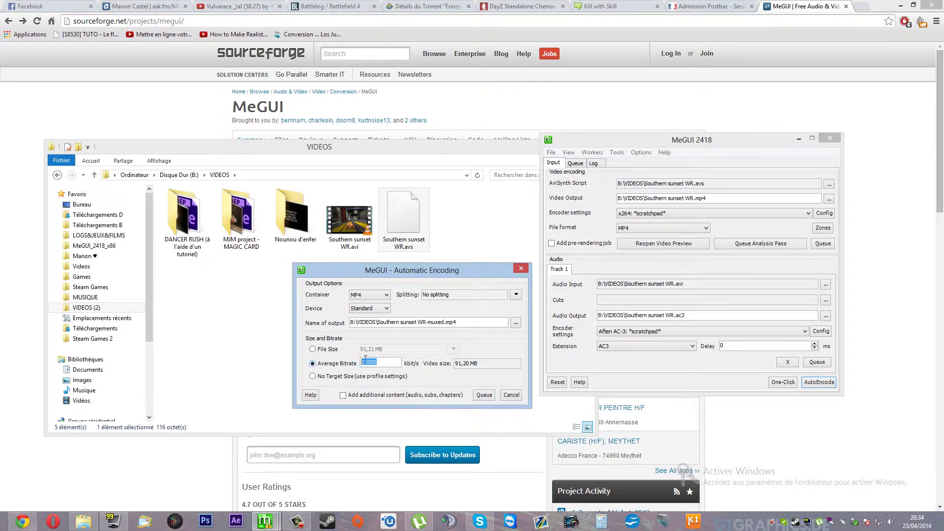
{"action": "type", "text": "12500"}
{"action": "left_click_drag", "start_coordinate": [384, 364], "coordinate": [321, 373]}
{"action": "type", "text": "5"}
{"action": "key", "text": "BackSpace"}
{"action": "type", "text": "15000"}
{"action": "left_click", "coordinate": [490, 394]}
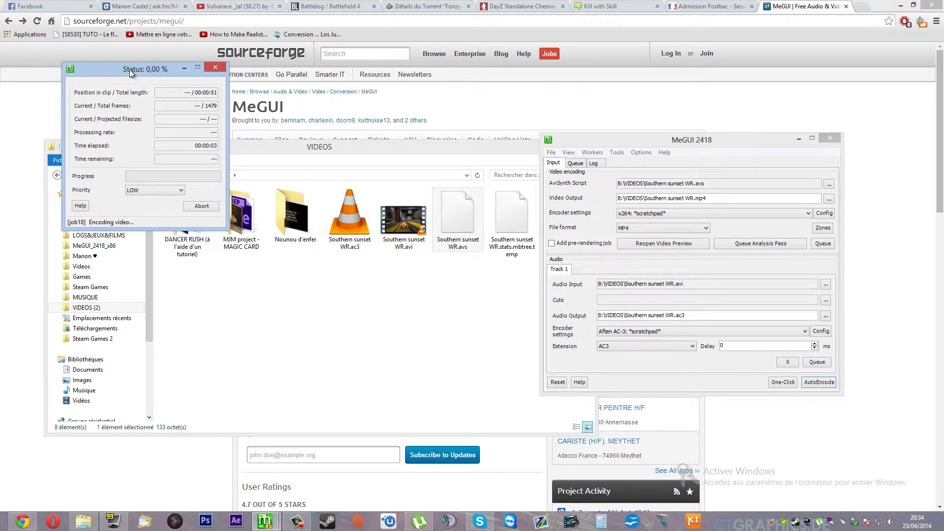
Move the encoding status window over the VIDEOS folder window and raise the encoding priority to HIGH
{"action": "left_click_drag", "start_coordinate": [131, 73], "coordinate": [276, 283]}
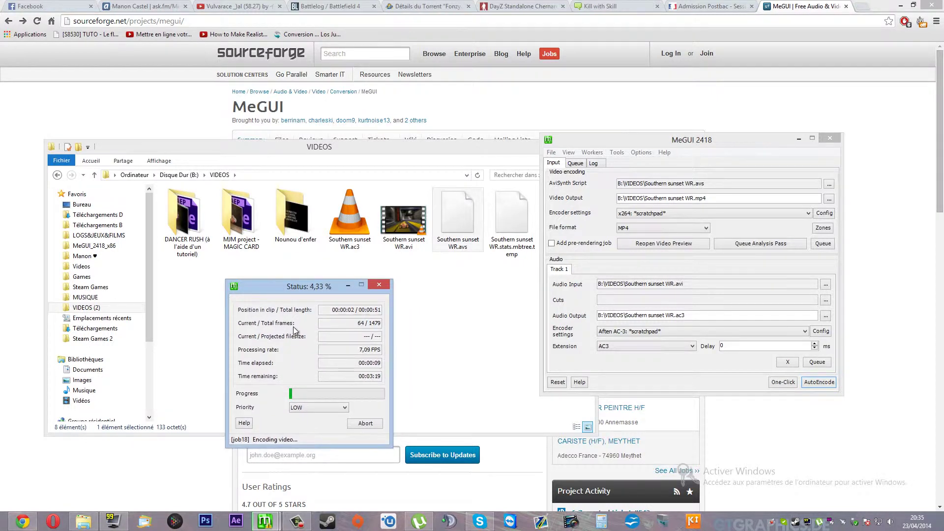
{"action": "left_click", "coordinate": [297, 407]}
{"action": "left_click", "coordinate": [306, 442]}
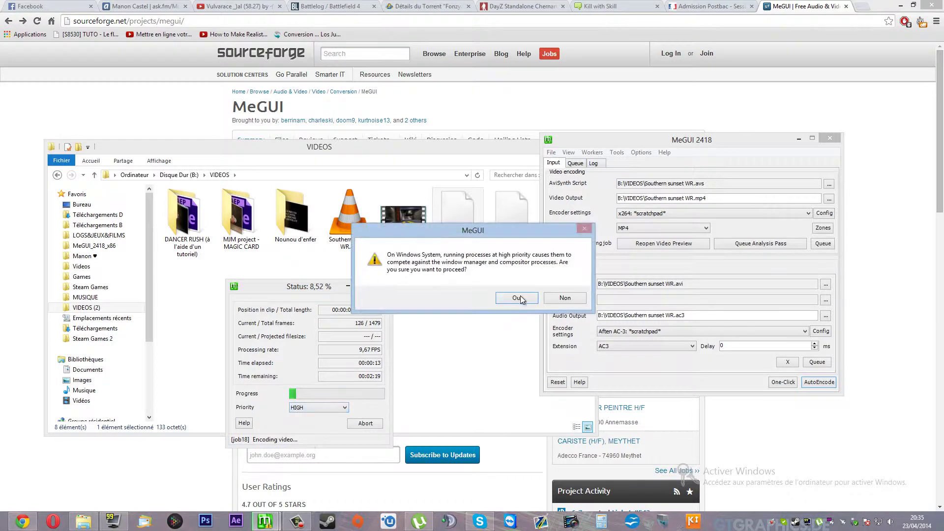
{"action": "left_click", "coordinate": [521, 299]}
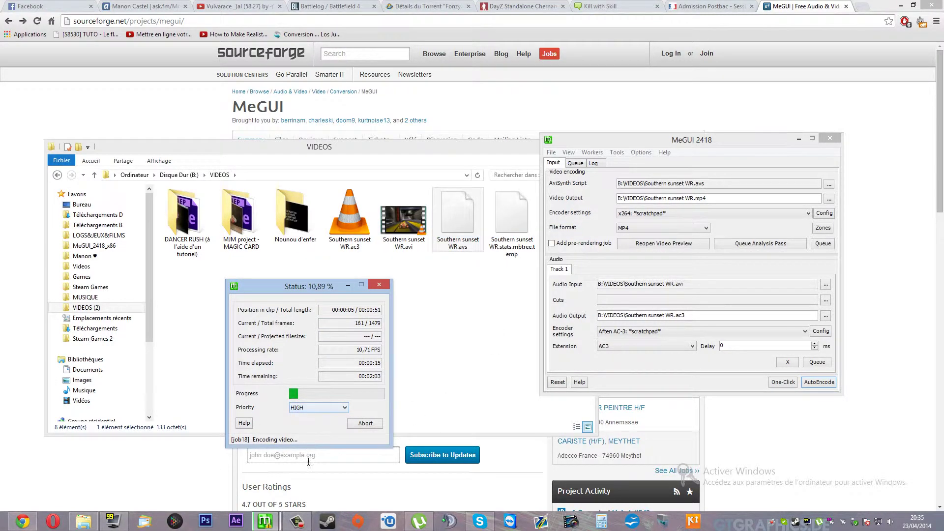
{"action": "left_click_drag", "start_coordinate": [256, 291], "coordinate": [260, 272]}
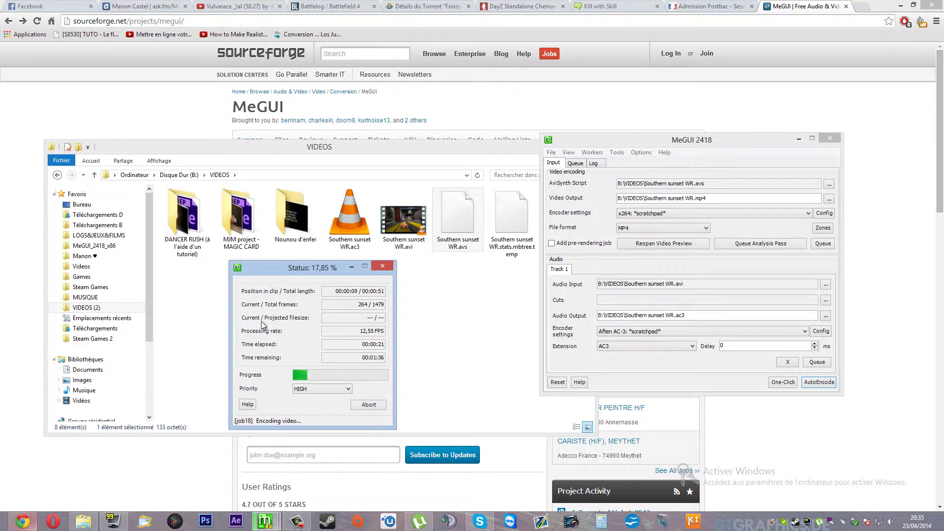
{"action": "left_click_drag", "start_coordinate": [291, 268], "coordinate": [265, 274]}
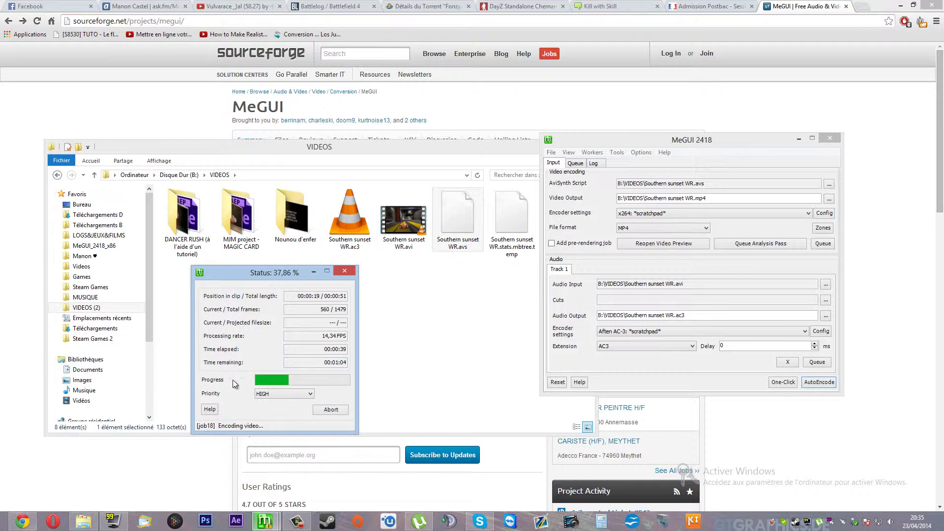
{"action": "left_click", "coordinate": [293, 522]}
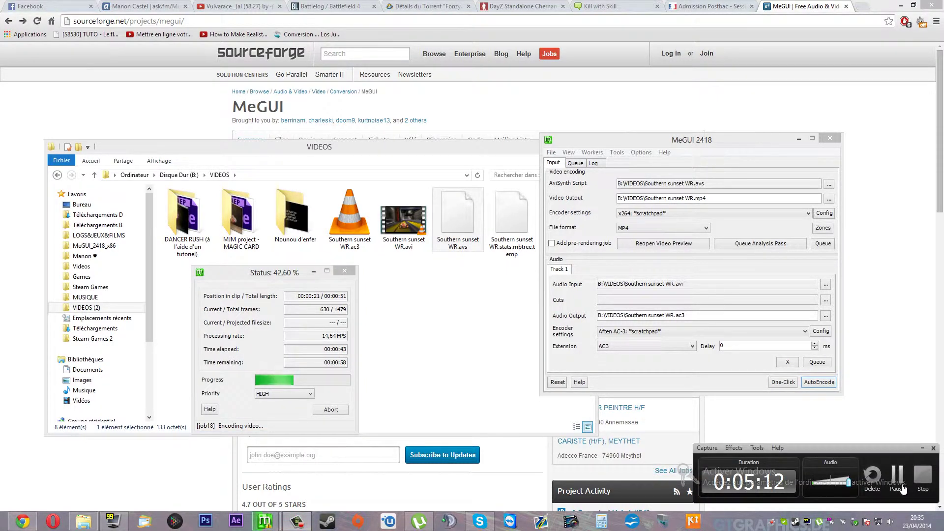
{"action": "left_click", "coordinate": [900, 487]}
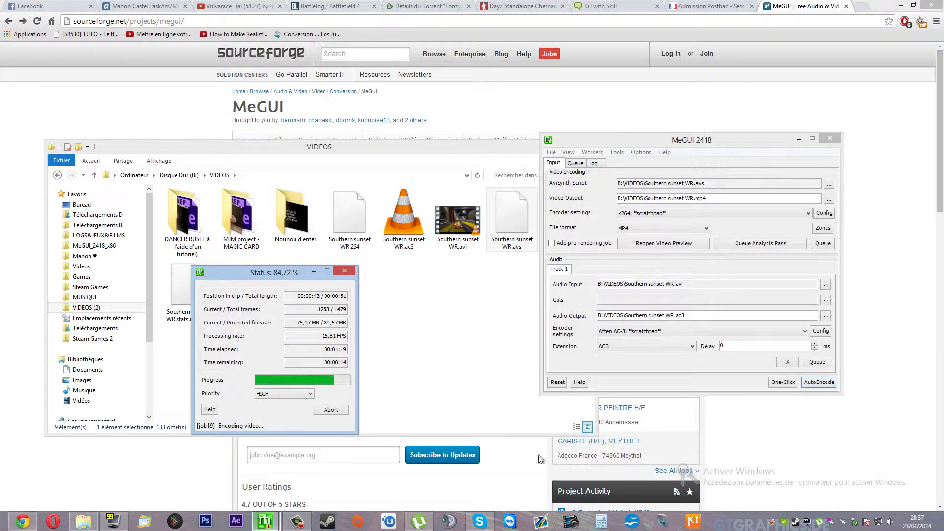
{"action": "mouse_move", "coordinate": [289, 270]}
{"action": "left_mouse_down"}
{"action": "mouse_move", "coordinate": [335, 265]}
{"action": "mouse_move", "coordinate": [282, 269]}
{"action": "mouse_move", "coordinate": [302, 272]}
{"action": "left_mouse_up"}
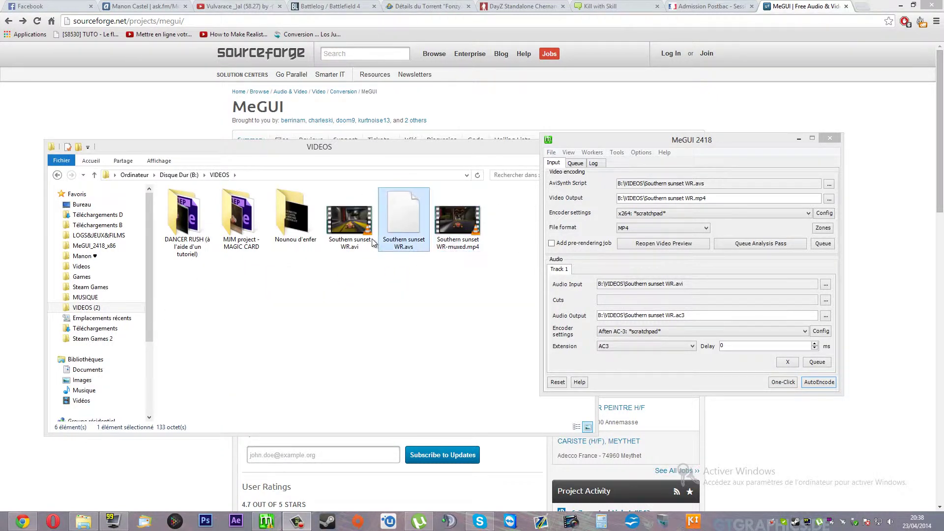
Rename the encoded file Southern sunset WR-muxed.mp4 in the VIDEOS folder to Southern sunset WR-final.mp4
{"action": "left_click", "coordinate": [401, 245]}
{"action": "left_click_drag", "start_coordinate": [359, 266], "coordinate": [472, 274]}
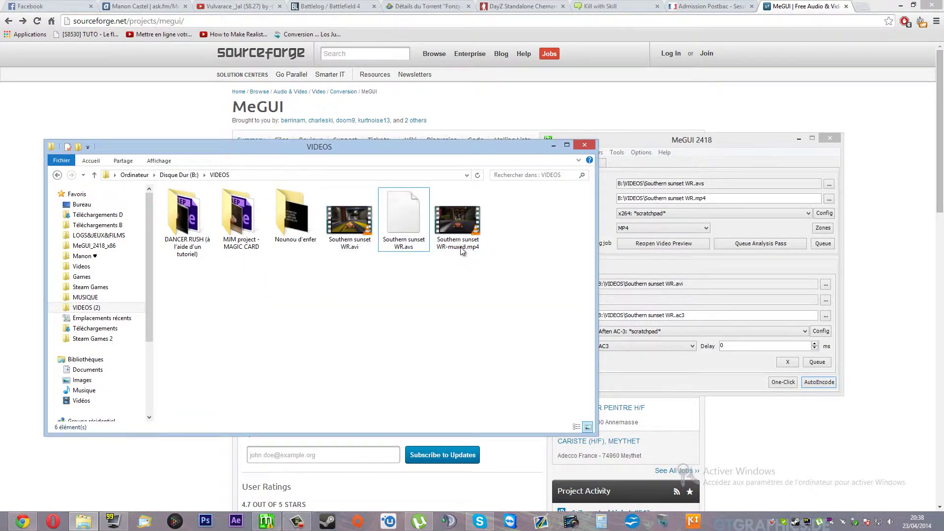
{"action": "left_click", "coordinate": [461, 252]}
{"action": "left_click", "coordinate": [461, 249]}
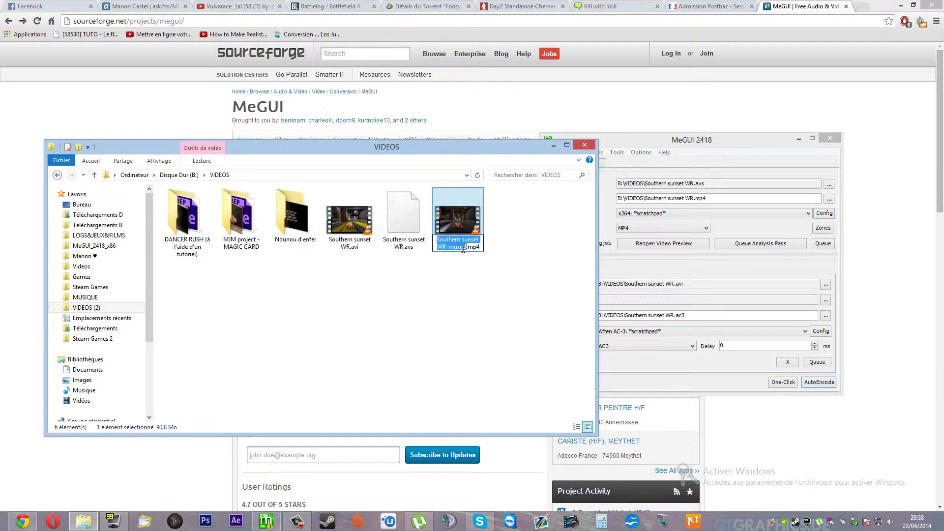
{"action": "left_click", "coordinate": [465, 248]}
{"action": "double_click", "coordinate": [465, 248]}
{"action": "type", "text": "final"}
{"action": "key", "text": "Return"}
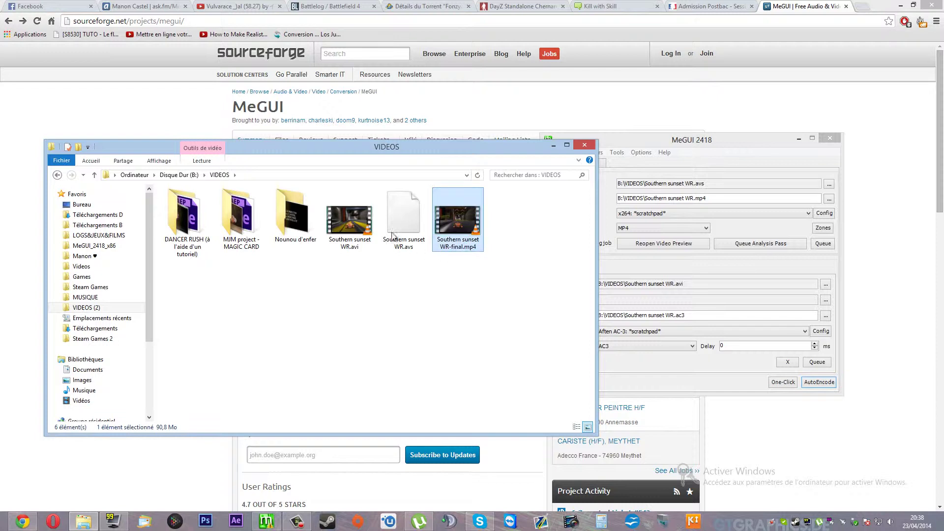
Delete the AviSynth script Southern sunset WR.avs from the VIDEOS folder
{"action": "left_click", "coordinate": [408, 233]}
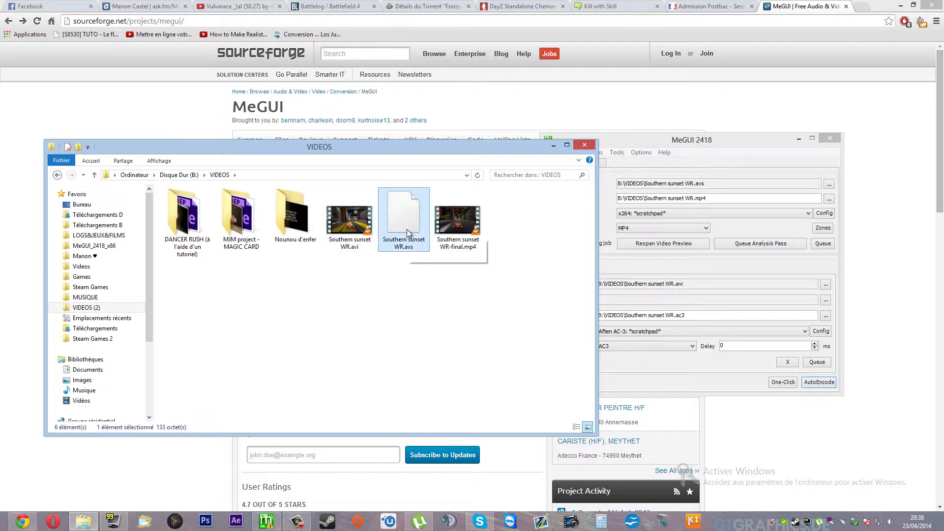
{"action": "key", "text": "Delete"}
Bring MeGUI forward beside the VIDEOS folder window and check the path of the AviSynth script
{"action": "left_click_drag", "start_coordinate": [684, 148], "coordinate": [743, 159]}
{"action": "left_click_drag", "start_coordinate": [781, 196], "coordinate": [693, 195]}
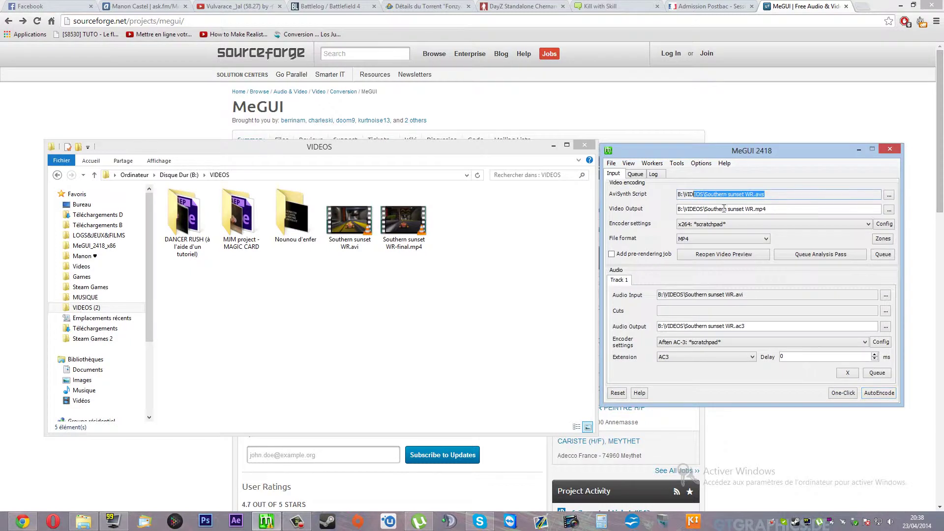
{"action": "double_click", "coordinate": [738, 194]}
{"action": "left_click_drag", "start_coordinate": [769, 194], "coordinate": [619, 215]}
{"action": "left_click", "coordinate": [818, 193]}
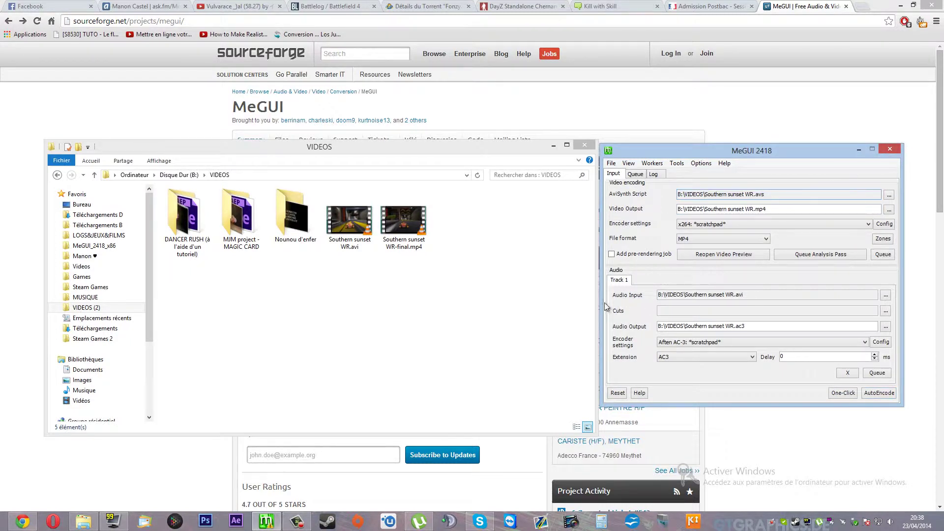
Compare the file sizes of Southern sunset WR.avi and Southern sunset WR-final.mp4 in the VIDEOS folder
{"action": "left_click", "coordinate": [352, 229]}
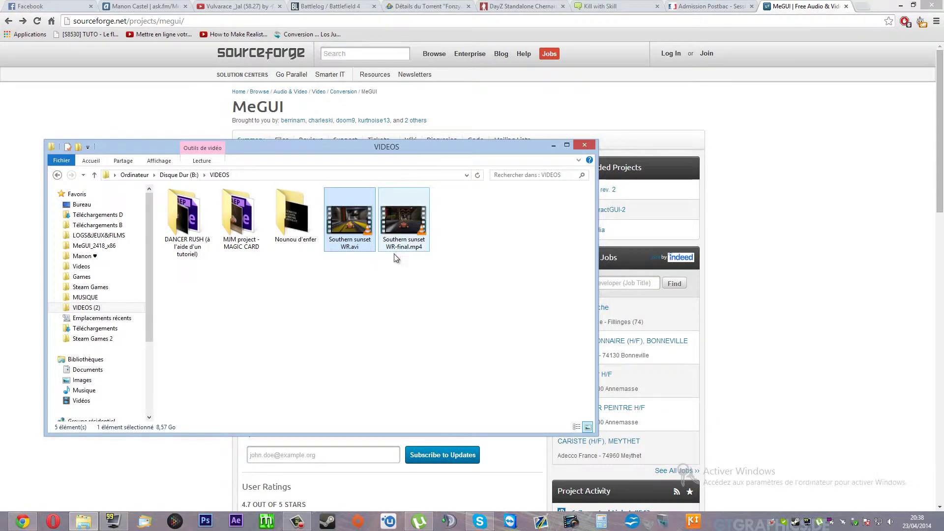
{"action": "left_click", "coordinate": [400, 238]}
{"action": "left_click", "coordinate": [355, 231]}
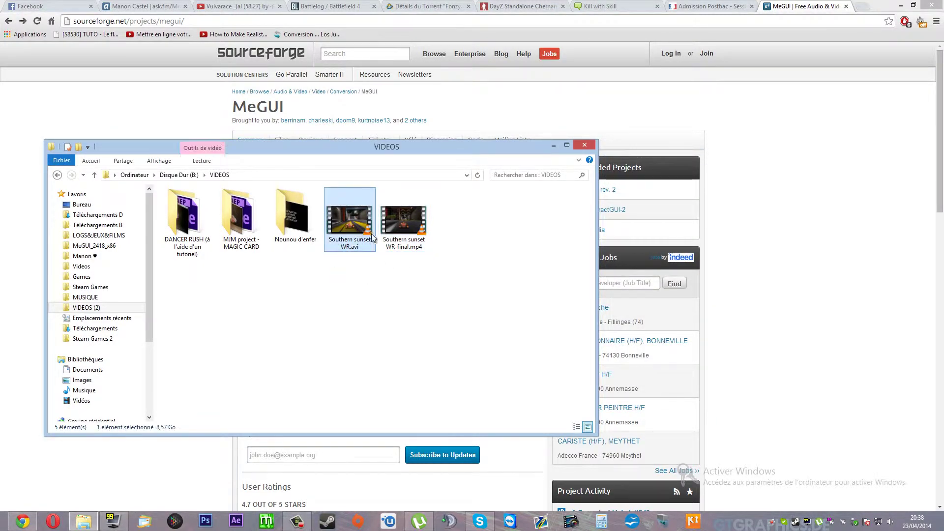
Open Southern sunset WR.avi in Windows Media Player and snap the player to the left half of the screen
{"action": "right_click", "coordinate": [344, 243]}
{"action": "left_click", "coordinate": [388, 277]}
{"action": "right_click", "coordinate": [344, 231]}
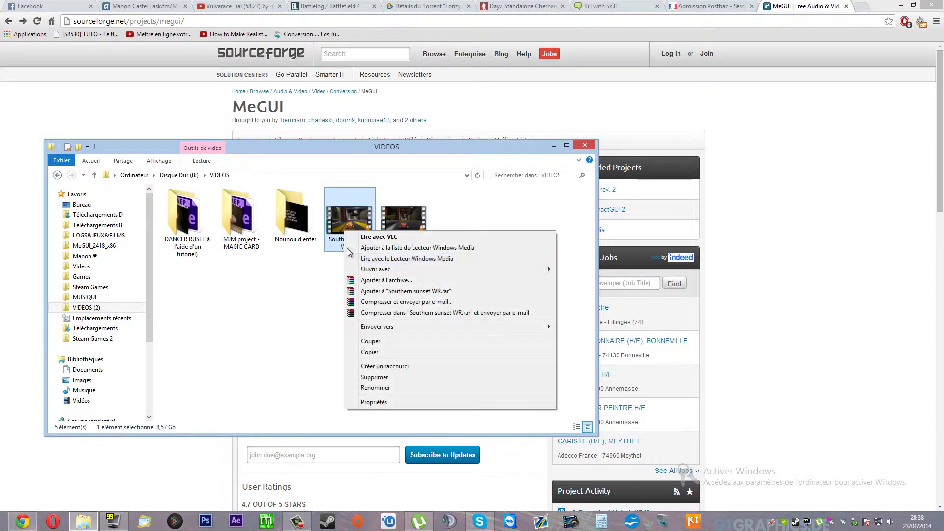
{"action": "mouse_move", "coordinate": [379, 272]}
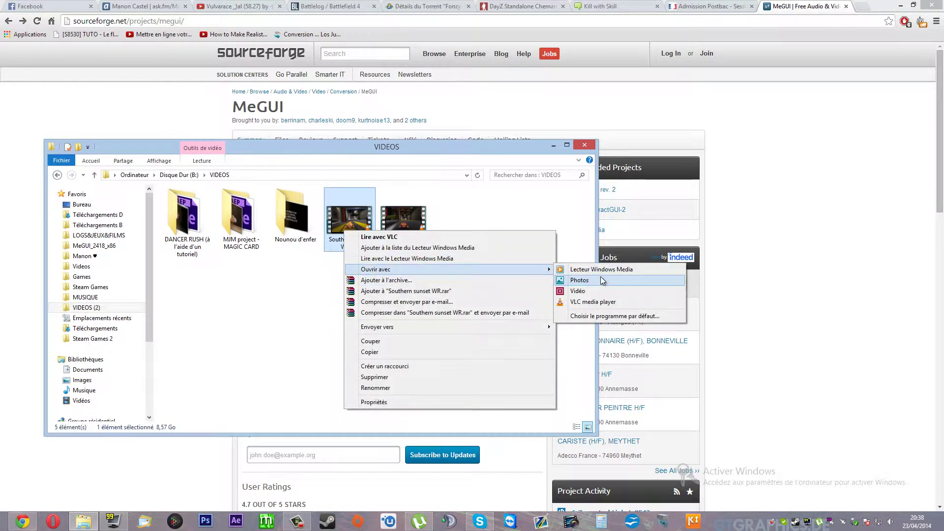
{"action": "left_click", "coordinate": [591, 270]}
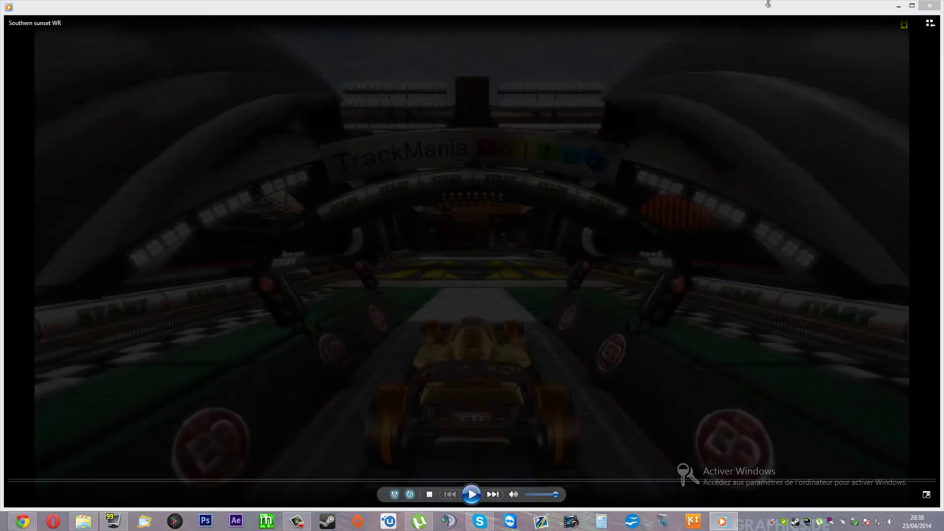
{"action": "left_click_drag", "start_coordinate": [765, 6], "coordinate": [0, 219]}
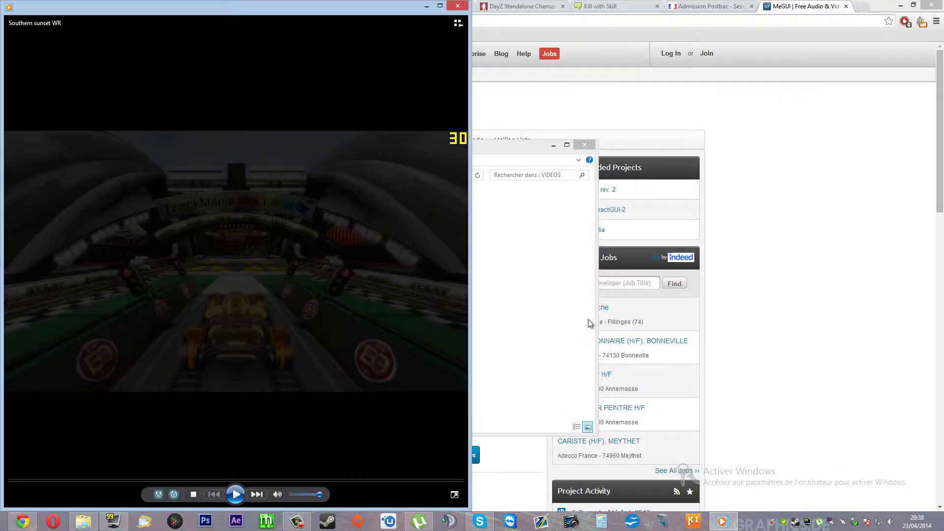
Open Southern sunset WR-final.mp4 in VLC, snapped to the right half of the screen, and minimize the VIDEOS folder window
{"action": "left_click", "coordinate": [587, 319]}
{"action": "double_click", "coordinate": [404, 221]}
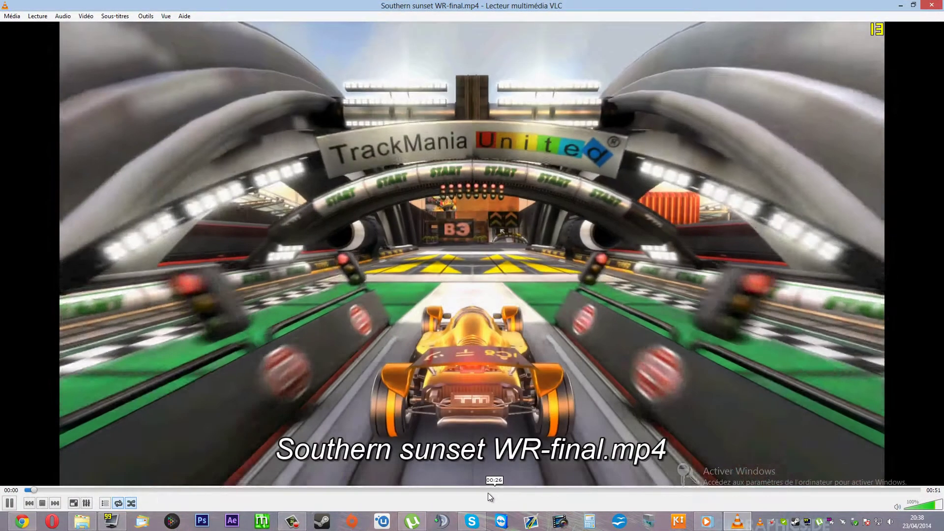
{"action": "key", "text": "super+Right"}
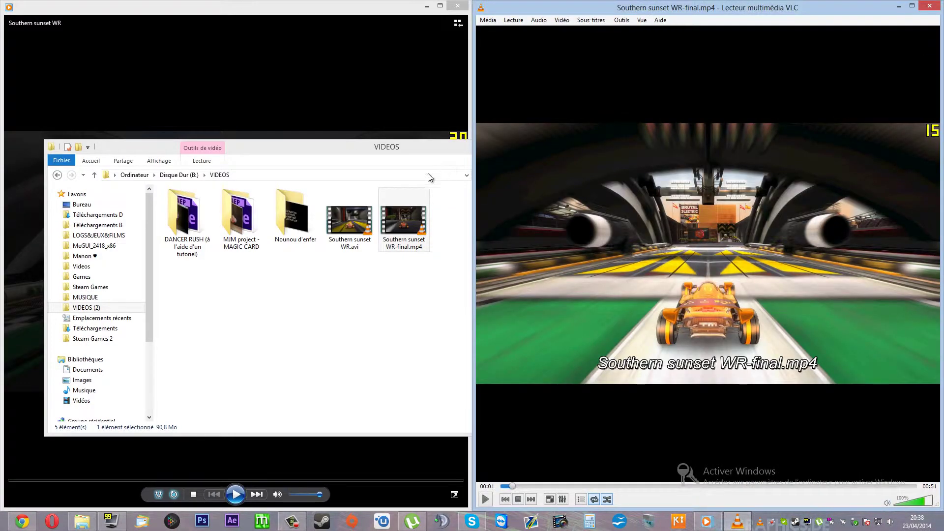
{"action": "left_click", "coordinate": [344, 141]}
{"action": "left_click", "coordinate": [547, 146]}
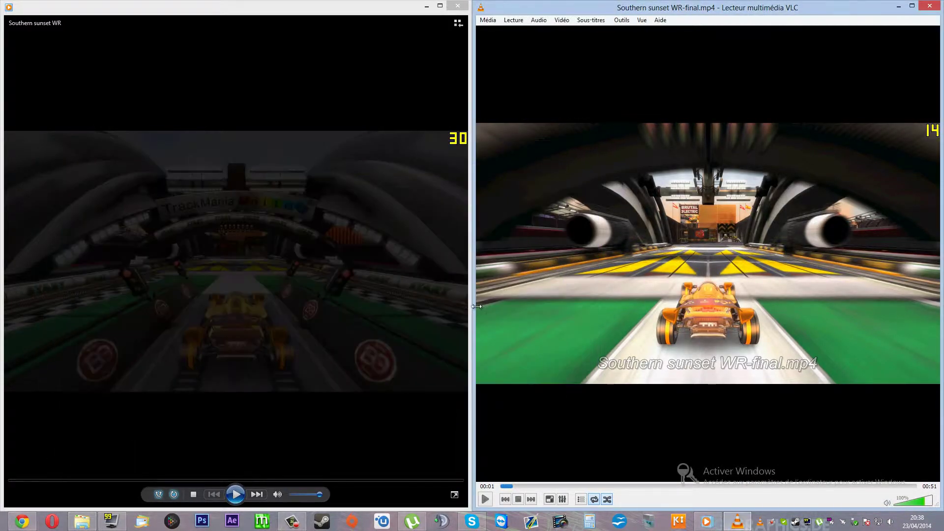
Set both videos to 0:25, play the AVI briefly, and compare the paused image quality of the original and the encode
{"action": "left_click", "coordinate": [236, 481]}
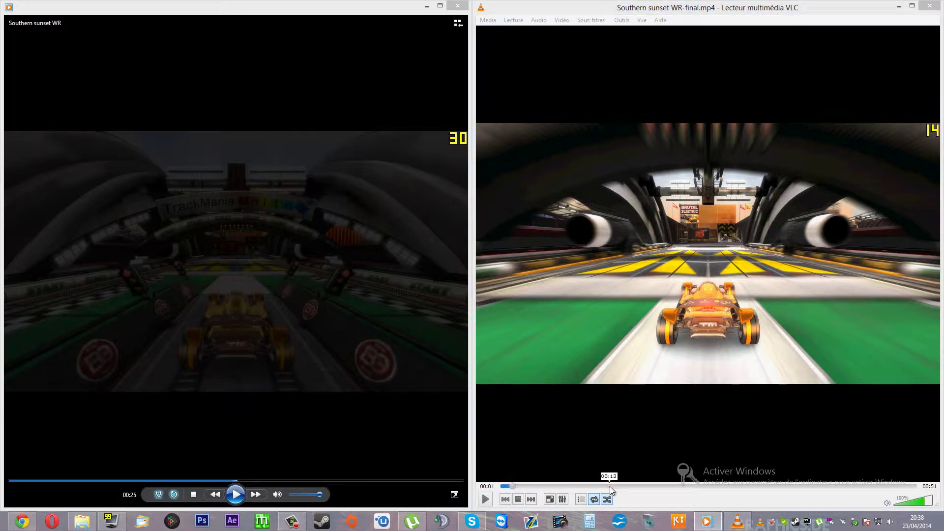
{"action": "left_click", "coordinate": [672, 486]}
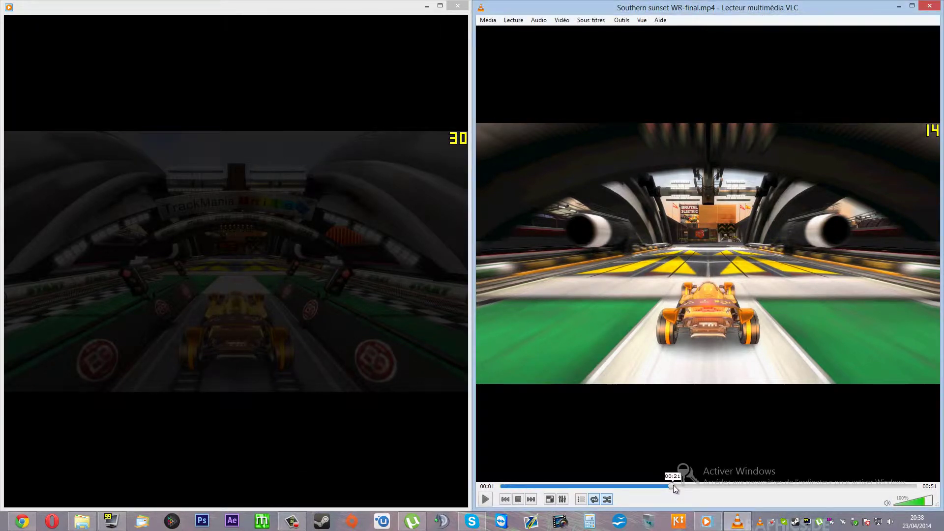
{"action": "left_click", "coordinate": [707, 486]}
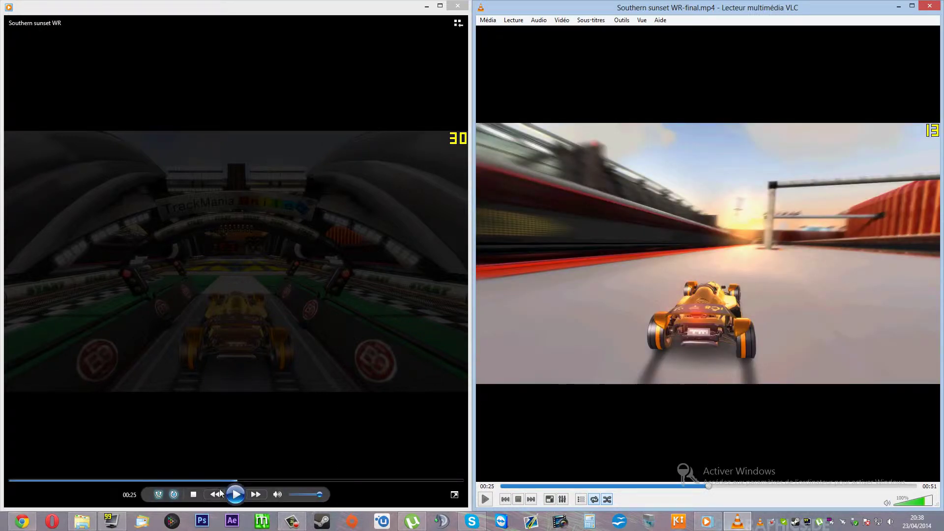
{"action": "left_click", "coordinate": [236, 496]}
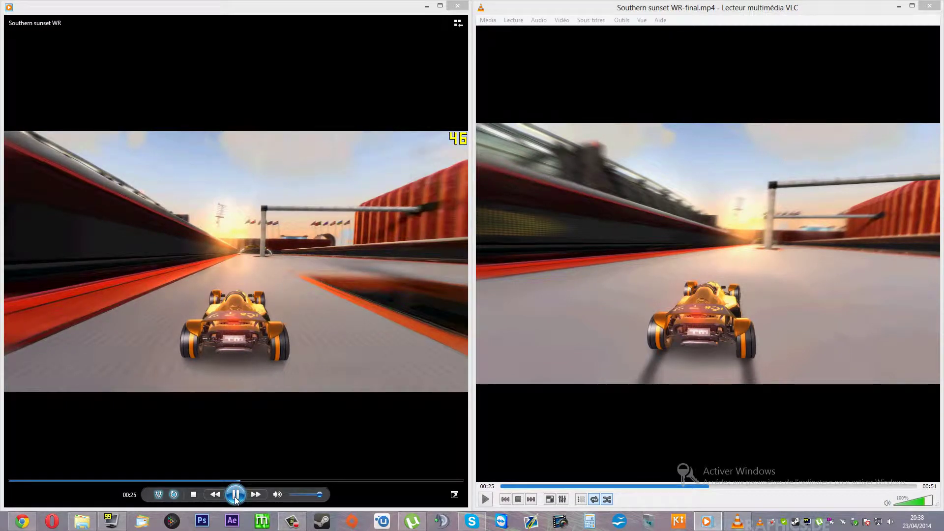
{"action": "left_click", "coordinate": [237, 494]}
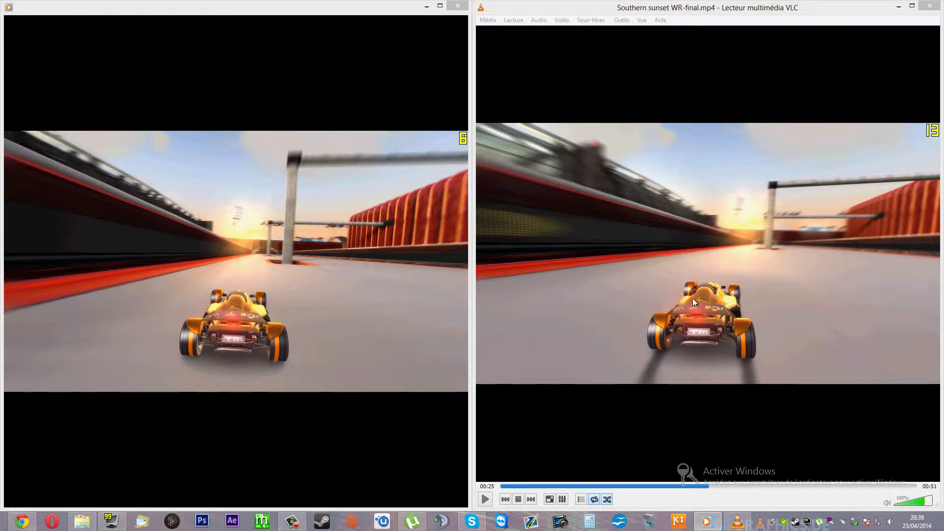
{"action": "mouse_move", "coordinate": [357, 321]}
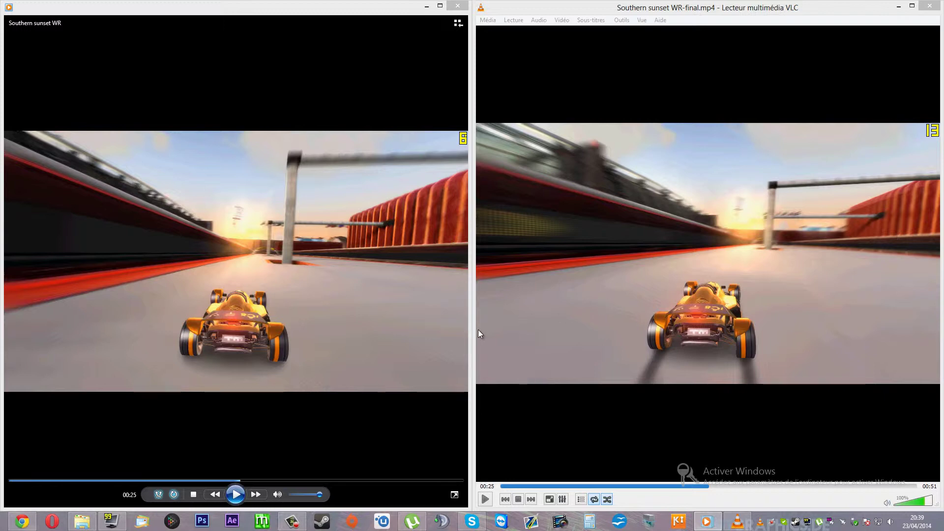
Close Windows Media Player and VLC, and return to the VIDEOS folder with nothing selected
{"action": "left_click", "coordinate": [458, 6]}
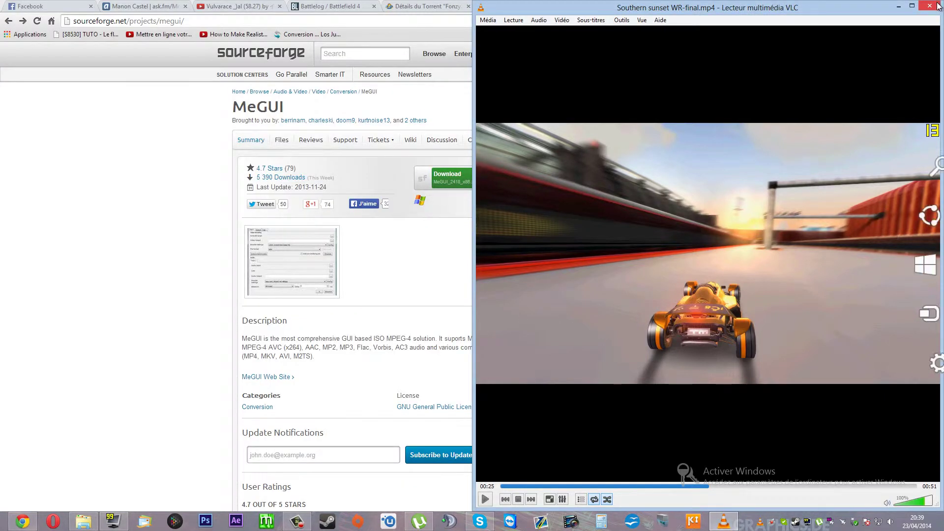
{"action": "left_click", "coordinate": [939, 5]}
{"action": "left_click", "coordinate": [83, 521]}
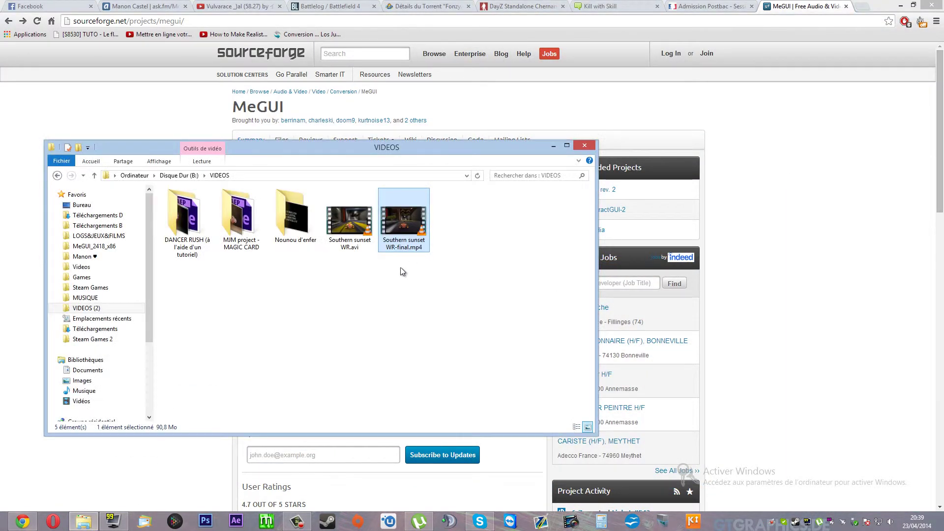
{"action": "left_click", "coordinate": [401, 270]}
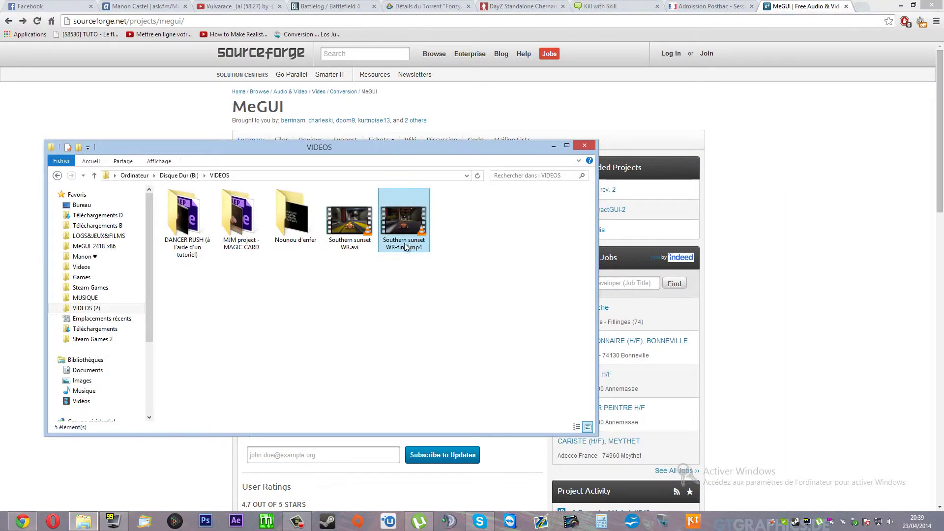
{"action": "left_click", "coordinate": [420, 521]}
{"action": "left_click", "coordinate": [419, 522]}
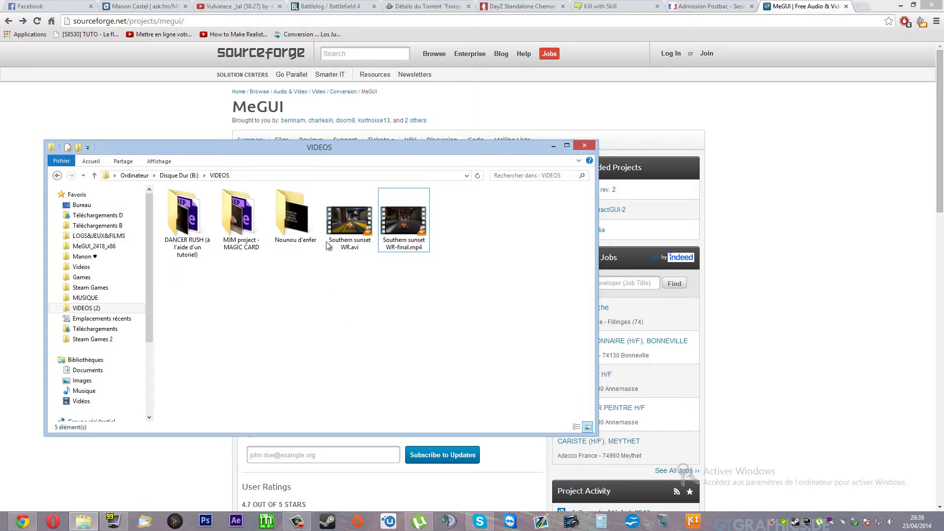
Switch to the Vulvarace video on YouTube in the browser and look through its page and comments
{"action": "left_click", "coordinate": [232, 6]}
{"action": "scroll", "coordinate": [11, 298], "scroll_direction": "down", "scroll_amount": 4}
{"action": "scroll", "coordinate": [17, 441], "scroll_direction": "down", "scroll_amount": 4}
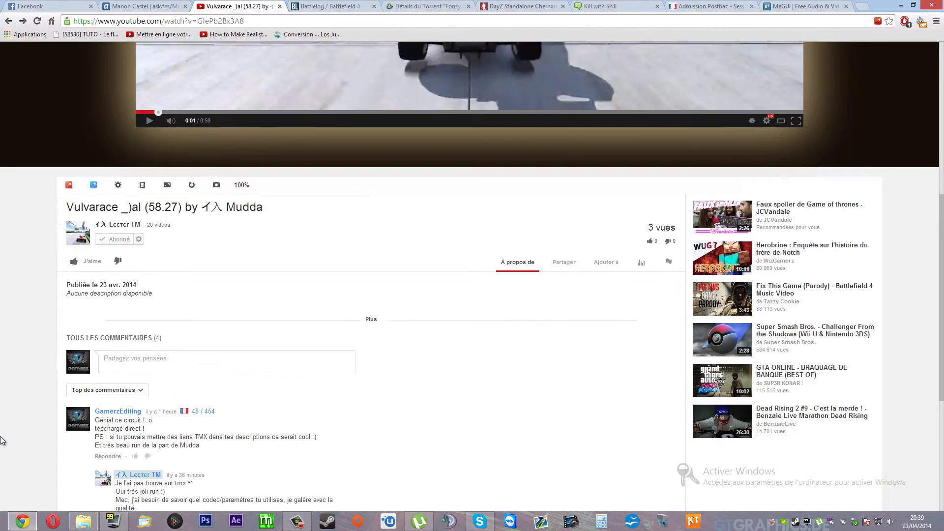
{"action": "scroll", "coordinate": [17, 441], "scroll_direction": "down", "scroll_amount": 3}
{"action": "scroll", "coordinate": [18, 441], "scroll_direction": "up", "scroll_amount": 7}
{"action": "scroll", "coordinate": [19, 438], "scroll_direction": "up", "scroll_amount": 4}
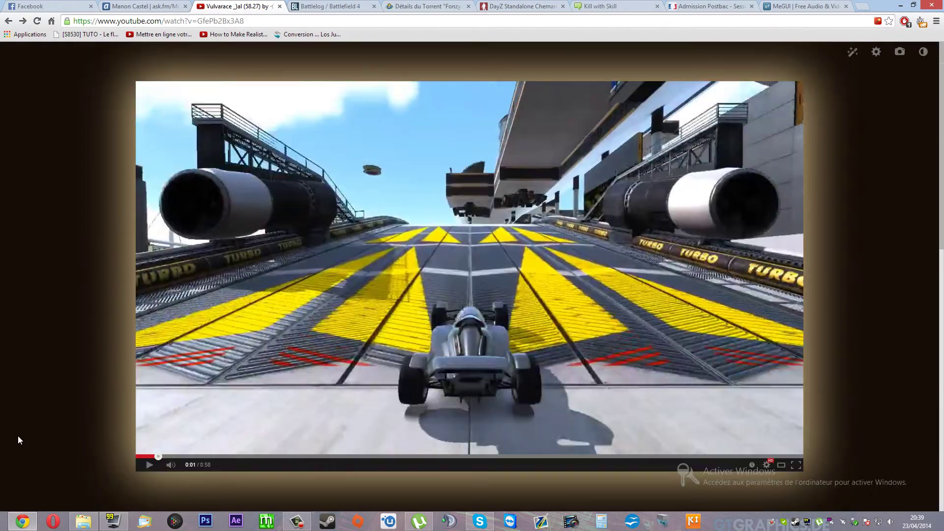
{"action": "scroll", "coordinate": [16, 429], "scroll_direction": "down", "scroll_amount": 4}
{"action": "scroll", "coordinate": [16, 426], "scroll_direction": "up", "scroll_amount": 4}
{"action": "scroll", "coordinate": [222, 359], "scroll_direction": "up", "scroll_amount": 2}
{"action": "left_click", "coordinate": [13, 320]}
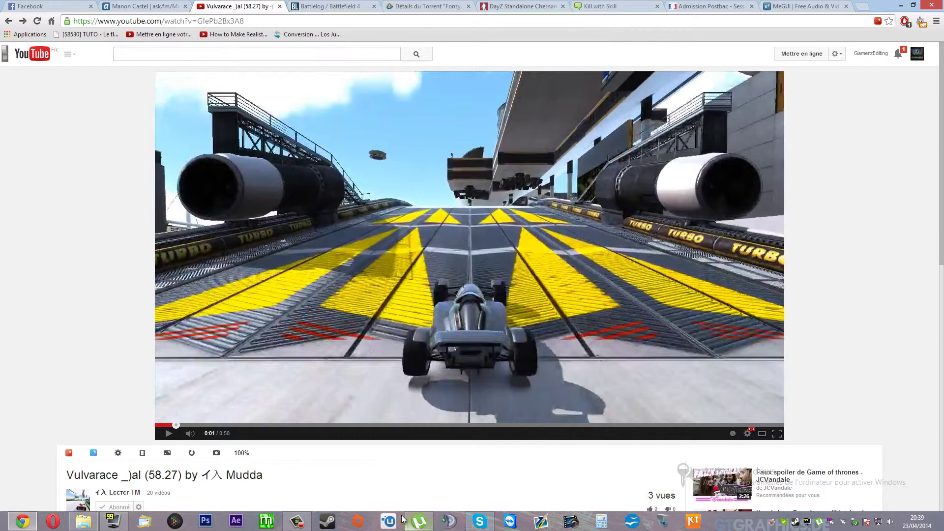
{"action": "left_click", "coordinate": [297, 521]}
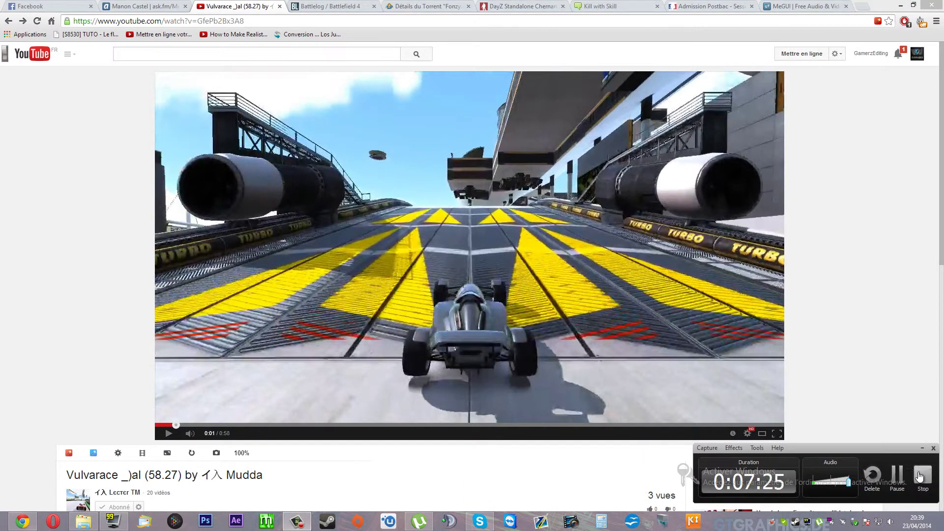